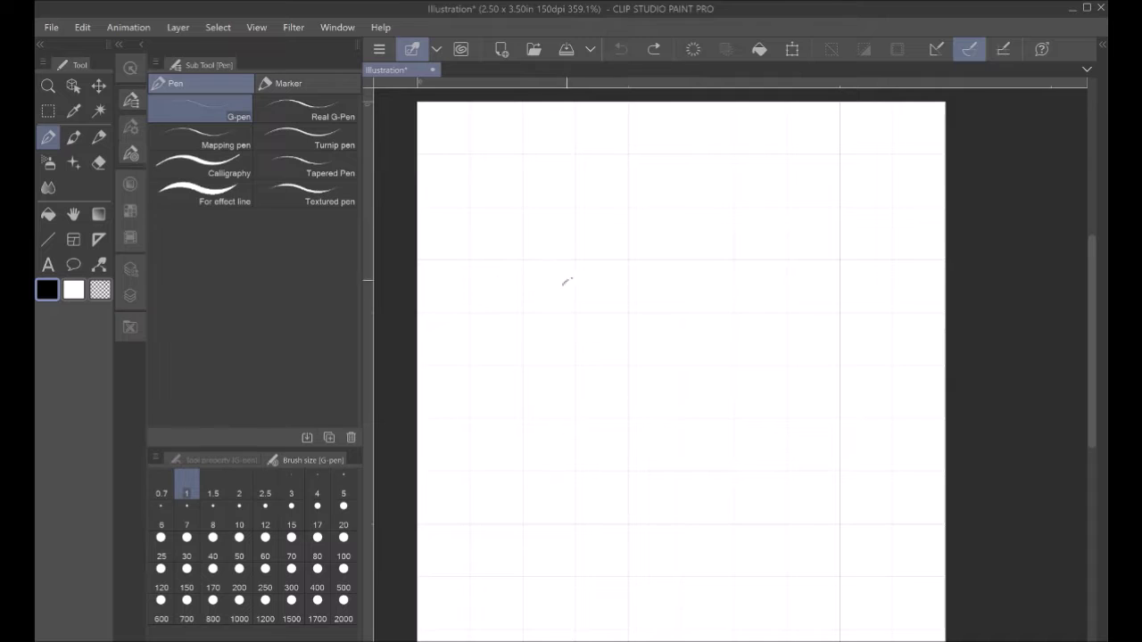
Step: Sketch the bird's rounded crown and the back of its neck with the size 1 G-pen
{"action": "scroll", "coordinate": [629, 354], "scroll_direction": "up", "scroll_amount": 2}
{"action": "mouse_move", "coordinate": [482, 200]}
{"action": "left_mouse_down"}
{"action": "mouse_move", "coordinate": [552, 187]}
{"action": "mouse_move", "coordinate": [621, 243]}
{"action": "mouse_move", "coordinate": [615, 318]}
{"action": "left_mouse_up"}
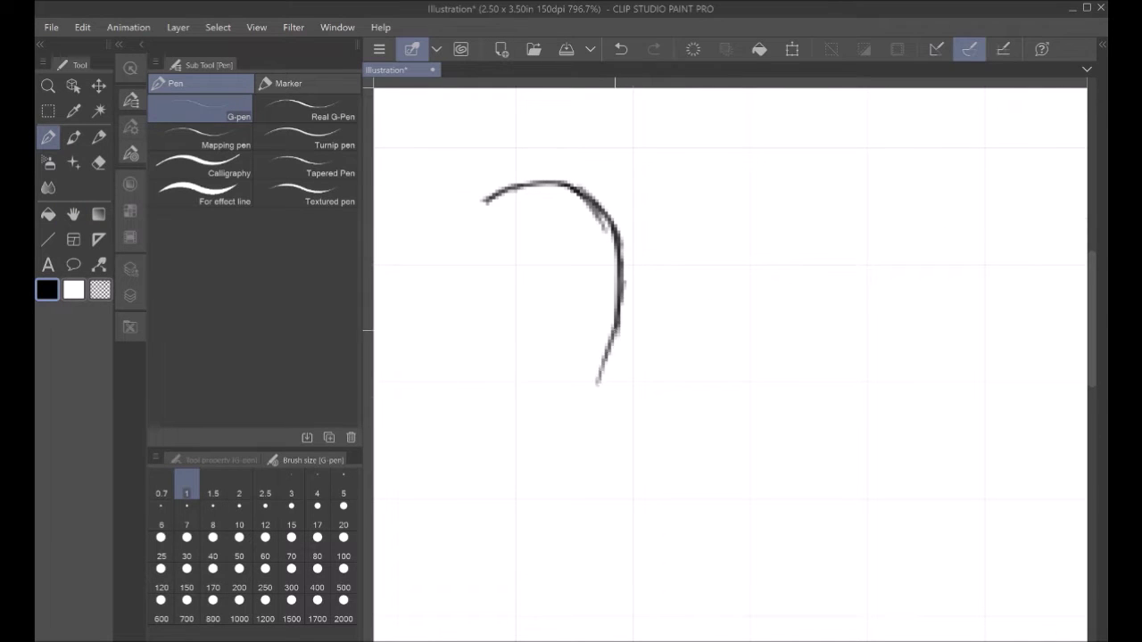
{"action": "left_click_drag", "start_coordinate": [580, 429], "coordinate": [584, 457]}
Step: Sketch the sloping forehead and the long, downward-curved beak in front of the head
{"action": "left_click", "coordinate": [74, 214]}
{"action": "mouse_move", "coordinate": [521, 375]}
{"action": "left_mouse_down"}
{"action": "mouse_move", "coordinate": [685, 271]}
{"action": "mouse_move", "coordinate": [668, 284]}
{"action": "left_mouse_up"}
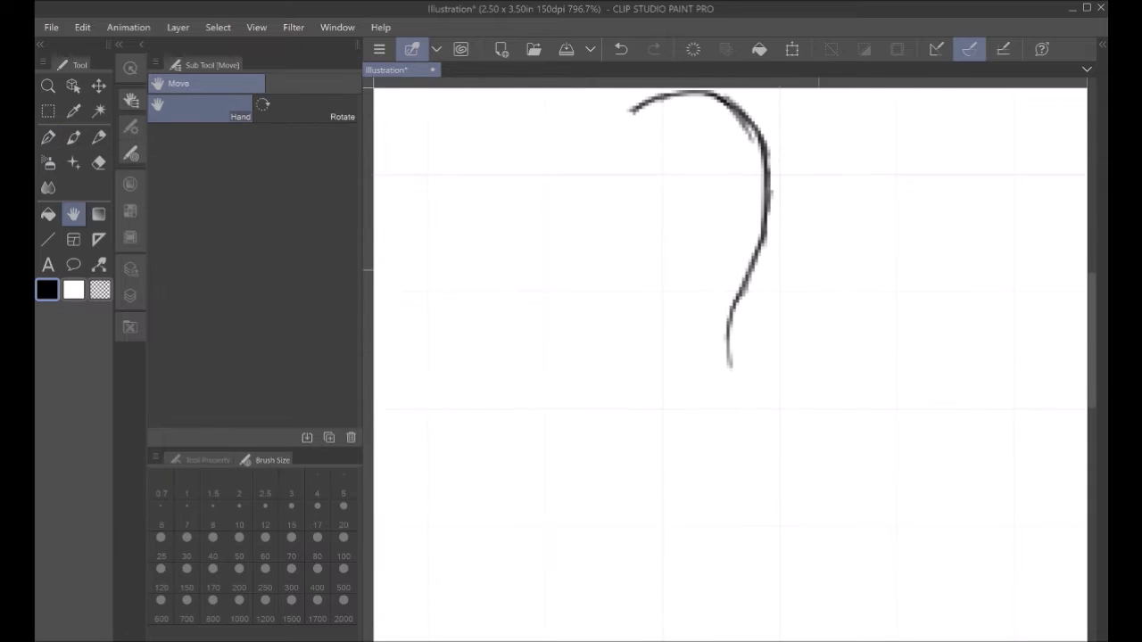
{"action": "left_click", "coordinate": [48, 137]}
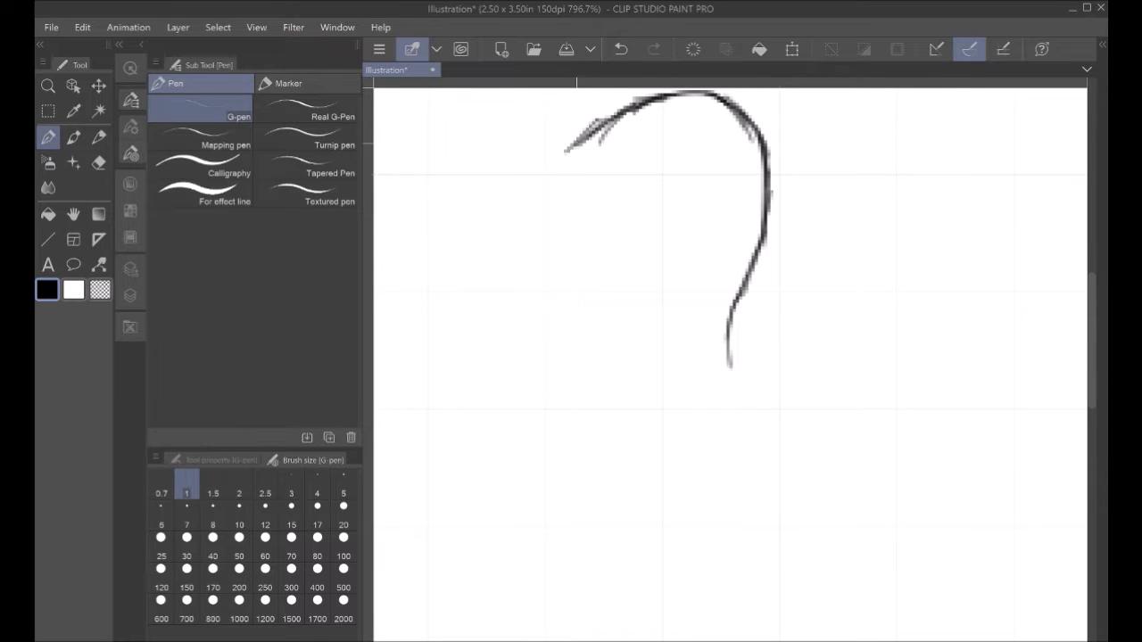
{"action": "key", "text": "space"}
{"action": "mouse_move", "coordinate": [565, 150]}
{"action": "left_mouse_down"}
{"action": "mouse_move", "coordinate": [729, 153]}
{"action": "mouse_move", "coordinate": [625, 168]}
{"action": "mouse_move", "coordinate": [515, 205]}
{"action": "left_mouse_up"}
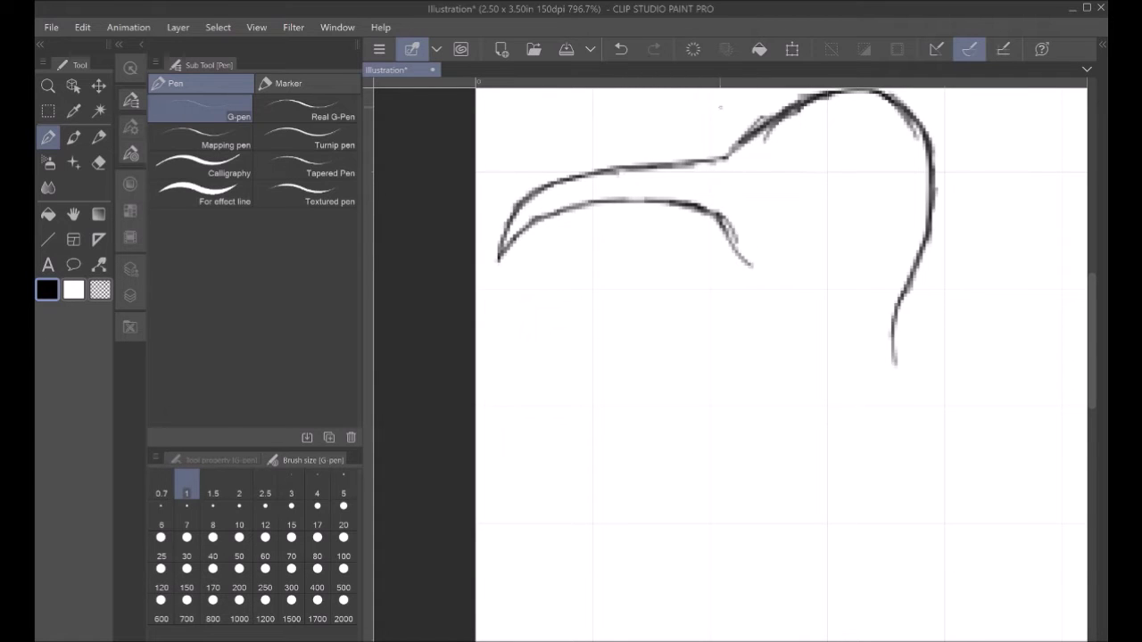
Step: Redraw the throat curve beneath the beak and extend it down as the front of the neck
{"action": "key", "text": "ctrl+z"}
{"action": "left_click_drag", "start_coordinate": [706, 207], "coordinate": [738, 236]}
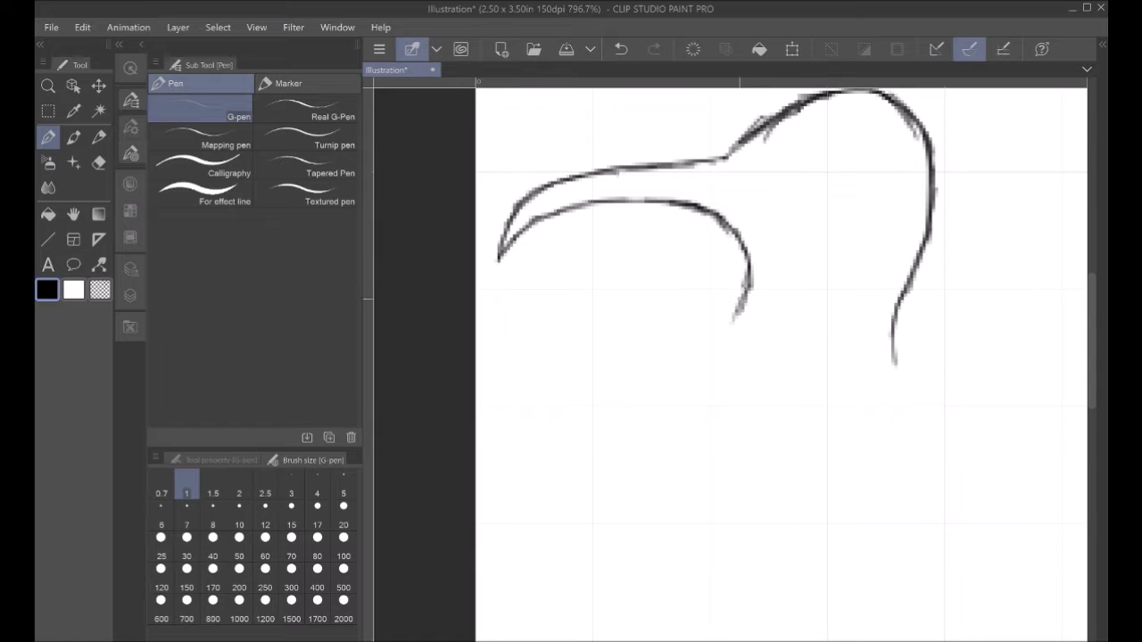
{"action": "key", "text": "ctrl+z"}
{"action": "key", "text": "ctrl+z"}
{"action": "key", "text": "ctrl+z"}
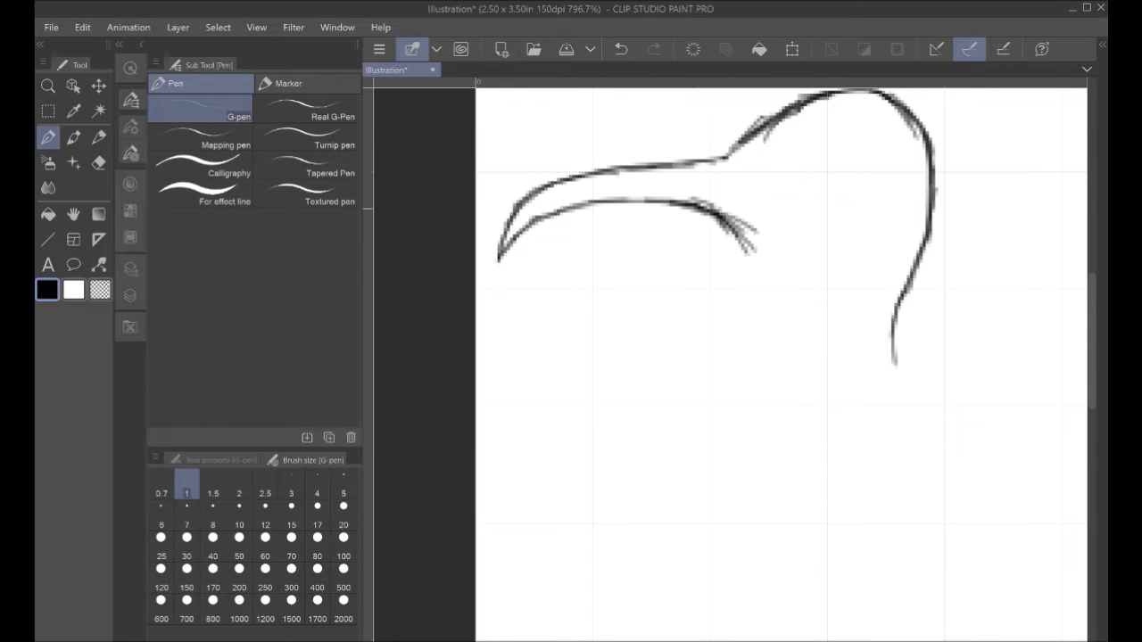
{"action": "left_click_drag", "start_coordinate": [778, 303], "coordinate": [746, 361]}
{"action": "mouse_move", "coordinate": [771, 317]}
{"action": "left_mouse_down"}
{"action": "mouse_move", "coordinate": [745, 360]}
{"action": "mouse_move", "coordinate": [735, 403]}
{"action": "left_mouse_up"}
{"action": "left_click_drag", "start_coordinate": [760, 348], "coordinate": [724, 441]}
Step: Continue the front neck line down into the breast and the start of the belly
{"action": "key", "text": "space"}
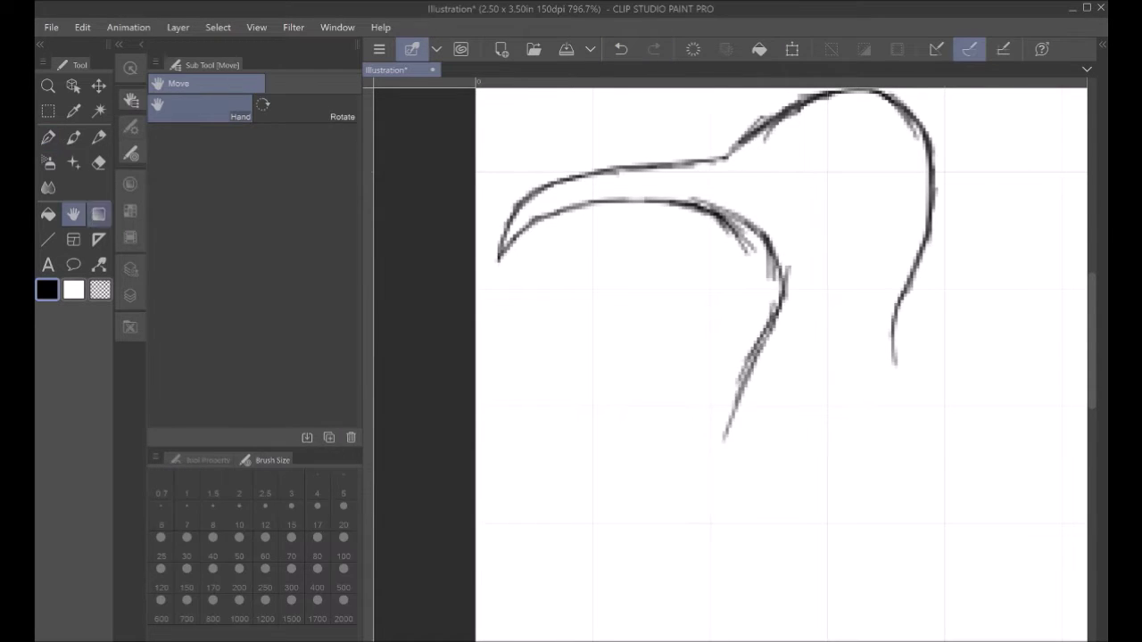
{"action": "left_click_drag", "start_coordinate": [559, 399], "coordinate": [328, 239]}
{"action": "left_click_drag", "start_coordinate": [523, 197], "coordinate": [465, 322]}
{"action": "mouse_move", "coordinate": [489, 254]}
{"action": "left_mouse_down"}
{"action": "mouse_move", "coordinate": [460, 377]}
{"action": "mouse_move", "coordinate": [471, 446]}
{"action": "mouse_move", "coordinate": [537, 527]}
{"action": "left_mouse_up"}
{"action": "left_click_drag", "start_coordinate": [523, 482], "coordinate": [558, 546]}
Step: Draw the sloping back line from the base of the neck towards the rump
{"action": "left_click_drag", "start_coordinate": [657, 197], "coordinate": [709, 223]}
{"action": "left_click_drag", "start_coordinate": [664, 208], "coordinate": [769, 253]}
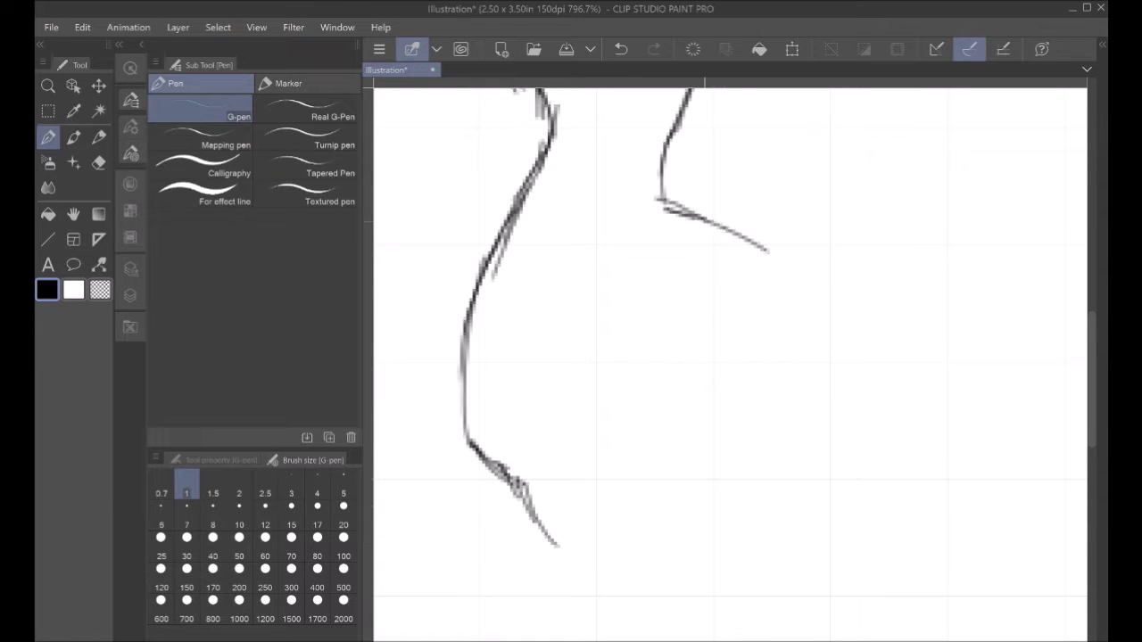
{"action": "left_click_drag", "start_coordinate": [695, 218], "coordinate": [904, 323]}
{"action": "left_click_drag", "start_coordinate": [851, 287], "coordinate": [997, 387]}
Step: Outline the rounded belly and rump and close the body with a small tail tip
{"action": "key", "text": "space"}
{"action": "mouse_move", "coordinate": [940, 452]}
{"action": "left_mouse_down"}
{"action": "mouse_move", "coordinate": [829, 251]}
{"action": "mouse_move", "coordinate": [879, 266]}
{"action": "left_mouse_up"}
{"action": "left_click_drag", "start_coordinate": [494, 356], "coordinate": [611, 419]}
{"action": "mouse_move", "coordinate": [569, 404]}
{"action": "left_mouse_down"}
{"action": "mouse_move", "coordinate": [675, 440]}
{"action": "mouse_move", "coordinate": [793, 450]}
{"action": "left_mouse_up"}
{"action": "left_click_drag", "start_coordinate": [754, 449], "coordinate": [830, 445]}
{"action": "left_click_drag", "start_coordinate": [928, 190], "coordinate": [1015, 356]}
{"action": "left_click_drag", "start_coordinate": [797, 449], "coordinate": [890, 437]}
{"action": "left_click_drag", "start_coordinate": [993, 431], "coordinate": [1011, 433]}
{"action": "left_click_drag", "start_coordinate": [1015, 339], "coordinate": [1007, 442]}
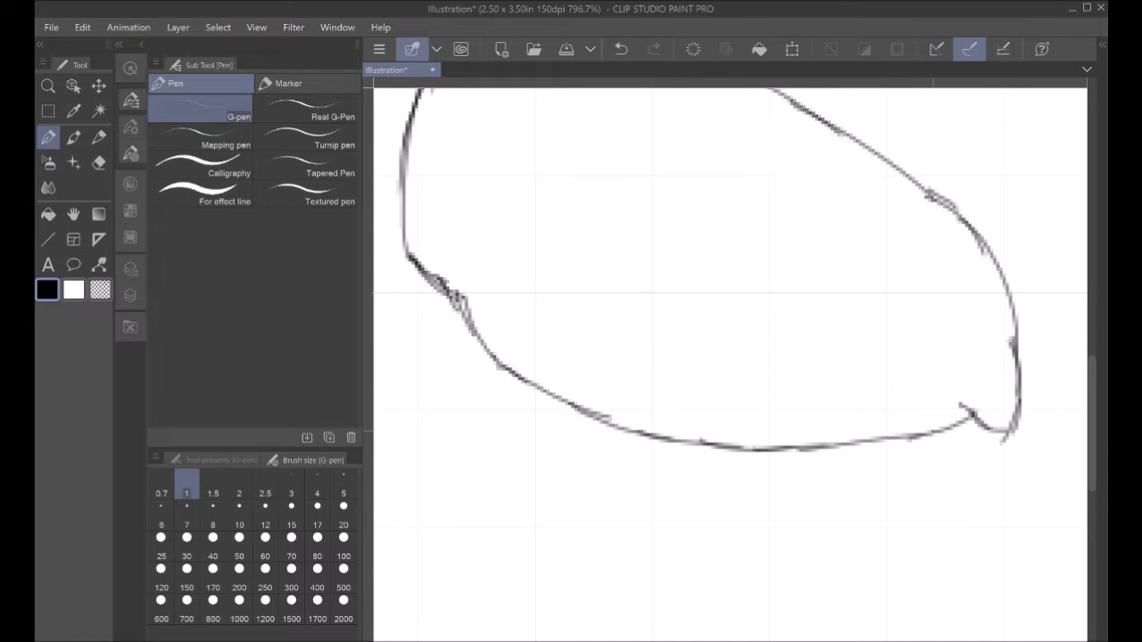
Step: Select the head and beak with a rectangular selection, move them upward to lengthen the neck, and deselect
{"action": "key", "text": "space"}
{"action": "scroll", "coordinate": [778, 305], "scroll_direction": "down", "scroll_amount": 4}
{"action": "mouse_move", "coordinate": [779, 305]}
{"action": "left_mouse_down"}
{"action": "mouse_move", "coordinate": [772, 510]}
{"action": "mouse_move", "coordinate": [847, 521]}
{"action": "left_mouse_up"}
{"action": "scroll", "coordinate": [618, 274], "scroll_direction": "up", "scroll_amount": 2}
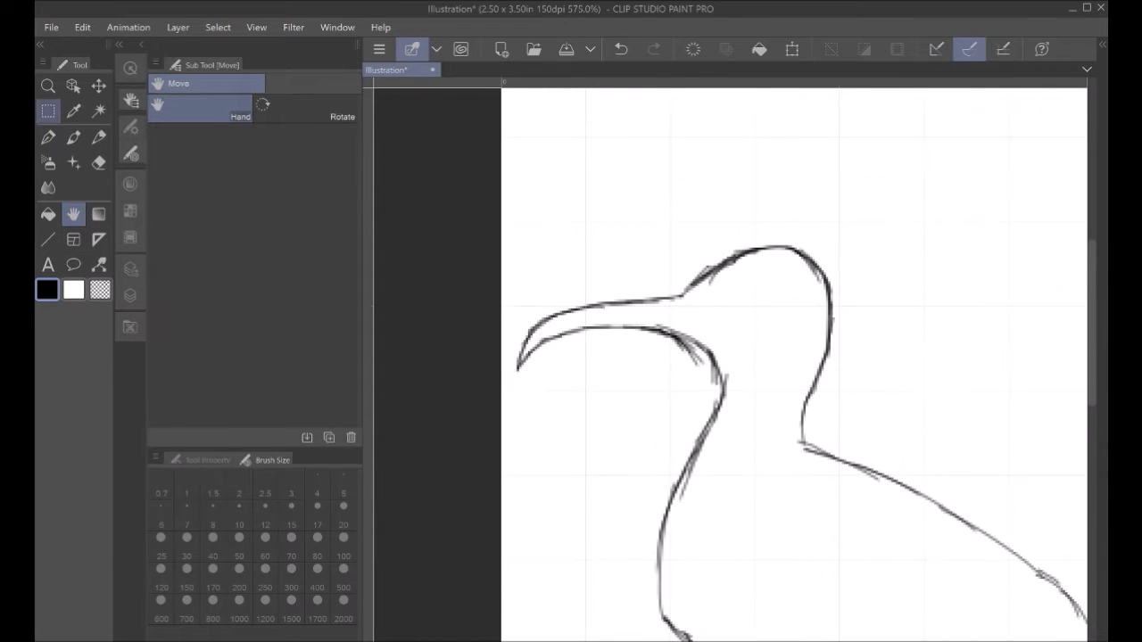
{"action": "left_click", "coordinate": [49, 110]}
{"action": "mouse_move", "coordinate": [503, 191]}
{"action": "left_mouse_down"}
{"action": "mouse_move", "coordinate": [852, 413]}
{"action": "mouse_move", "coordinate": [861, 398]}
{"action": "left_mouse_up"}
{"action": "key", "text": "k"}
{"action": "left_click_drag", "start_coordinate": [530, 437], "coordinate": [546, 342]}
{"action": "key", "text": "ctrl+d"}
Step: Draw new front and back neck lines connecting the raised head to the body
{"action": "key", "text": "p"}
{"action": "left_click_drag", "start_coordinate": [740, 297], "coordinate": [667, 522]}
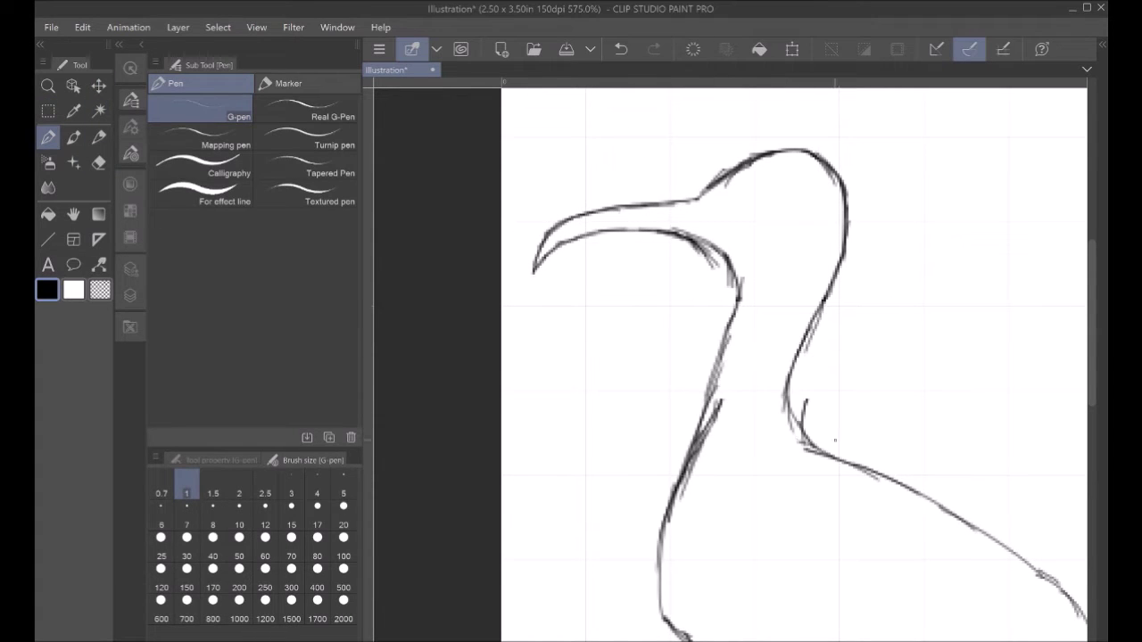
{"action": "left_click_drag", "start_coordinate": [717, 346], "coordinate": [669, 461]}
{"action": "left_click_drag", "start_coordinate": [695, 382], "coordinate": [659, 535]}
{"action": "left_click_drag", "start_coordinate": [665, 487], "coordinate": [657, 568]}
Step: Erase the leftover inner lines along the front of the neck with the Hard eraser
{"action": "key", "text": "e"}
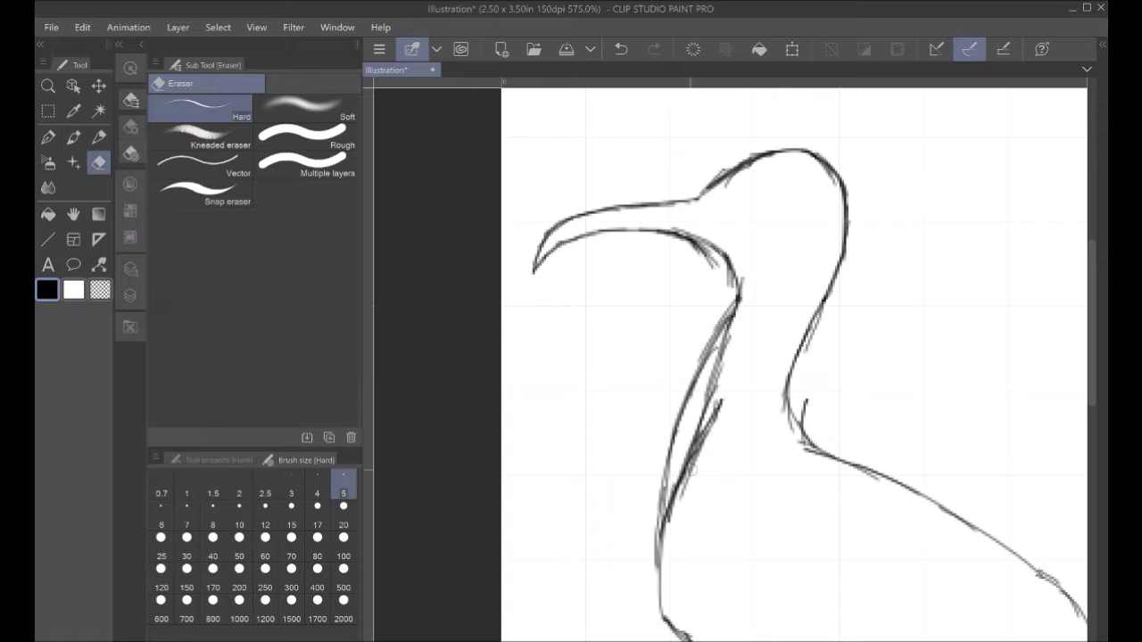
{"action": "left_click_drag", "start_coordinate": [671, 522], "coordinate": [719, 403]}
{"action": "left_click_drag", "start_coordinate": [692, 453], "coordinate": [735, 310]}
Step: Draw the first leg as two thin lines below the belly, with a slight bulge at the knee
{"action": "key", "text": "space"}
{"action": "mouse_move", "coordinate": [1019, 553]}
{"action": "left_mouse_down"}
{"action": "mouse_move", "coordinate": [881, 339]}
{"action": "mouse_move", "coordinate": [918, 181]}
{"action": "mouse_move", "coordinate": [892, 480]}
{"action": "mouse_move", "coordinate": [892, 100]}
{"action": "left_mouse_up"}
{"action": "key", "text": "p"}
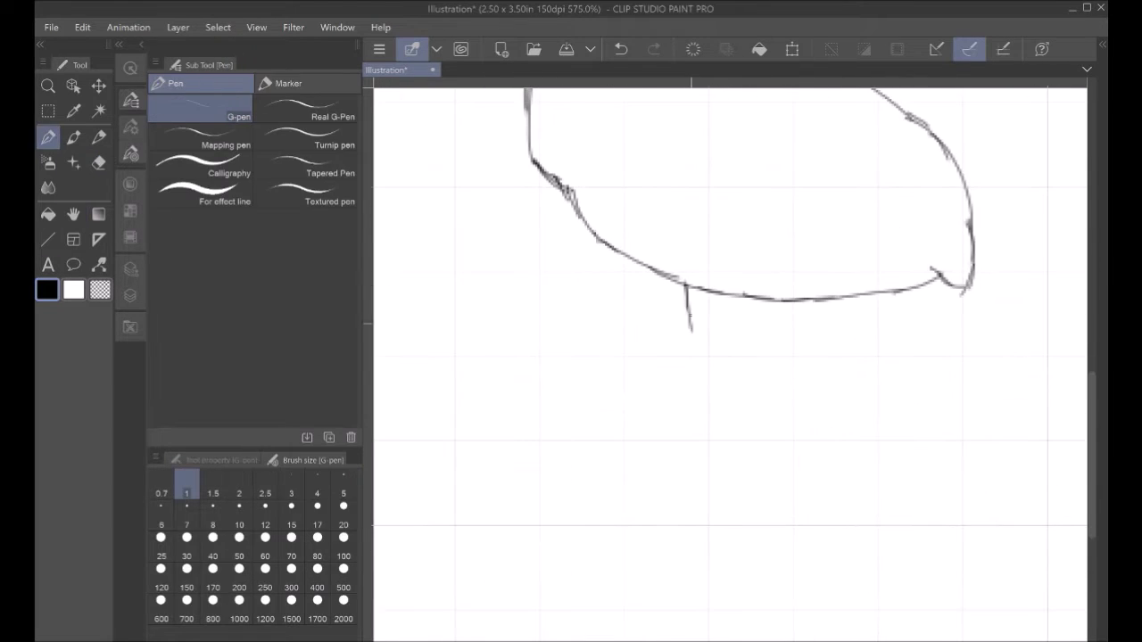
{"action": "left_click_drag", "start_coordinate": [686, 283], "coordinate": [705, 460]}
{"action": "left_click_drag", "start_coordinate": [709, 284], "coordinate": [718, 449]}
{"action": "key", "text": "ctrl+z"}
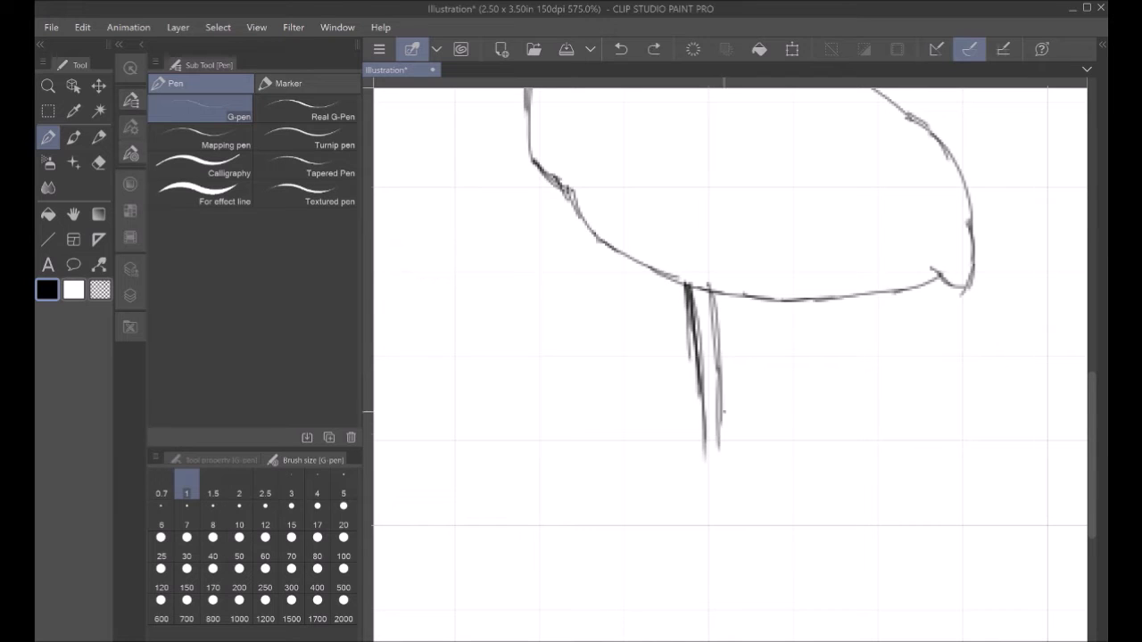
{"action": "left_click_drag", "start_coordinate": [714, 295], "coordinate": [719, 505]}
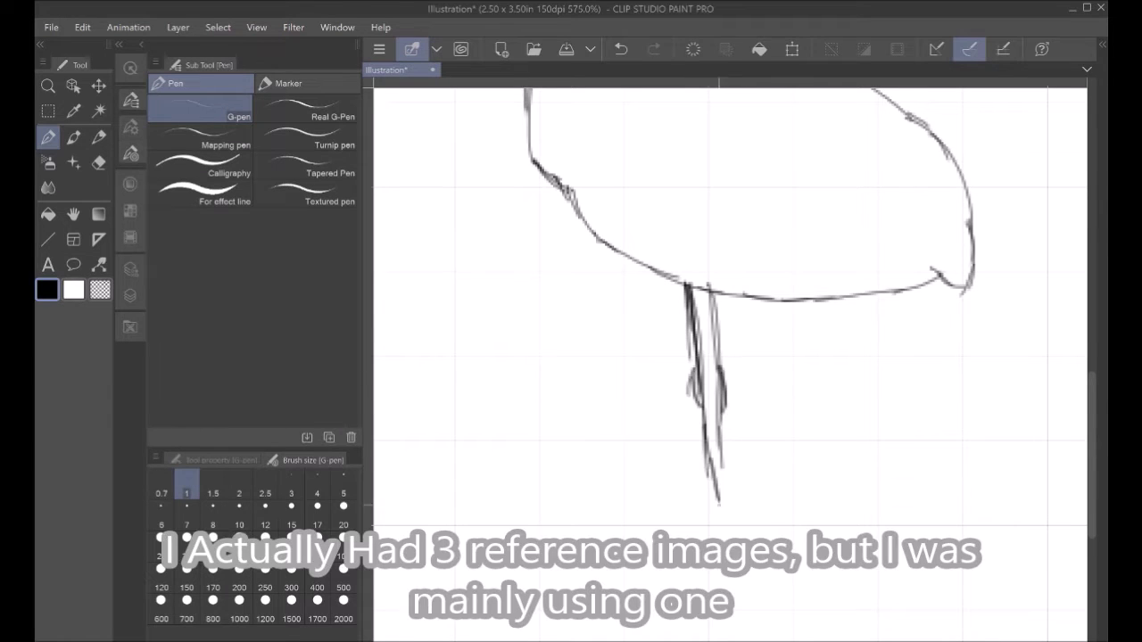
Step: Draw the foot at the end of the leg, with toes spreading forward and backward and an extra front toe
{"action": "left_click", "coordinate": [74, 214]}
{"action": "scroll", "coordinate": [772, 552], "scroll_direction": "up", "scroll_amount": 4}
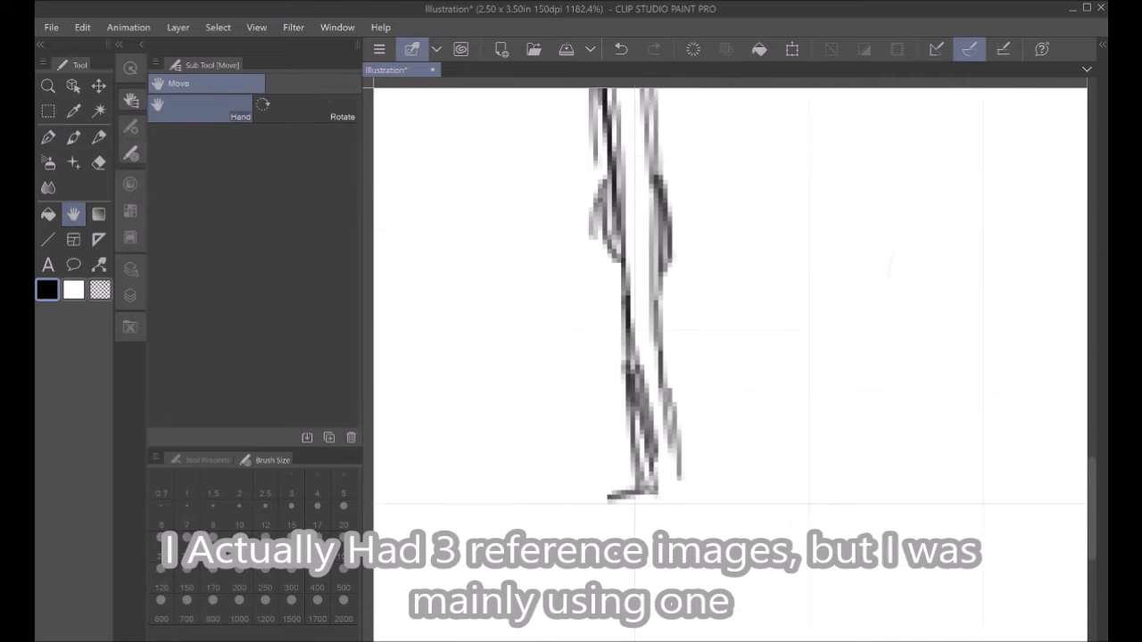
{"action": "left_click_drag", "start_coordinate": [771, 552], "coordinate": [784, 487]}
{"action": "left_click", "coordinate": [52, 139]}
{"action": "mouse_move", "coordinate": [660, 418]}
{"action": "left_mouse_down"}
{"action": "mouse_move", "coordinate": [549, 457]}
{"action": "mouse_move", "coordinate": [789, 431]}
{"action": "mouse_move", "coordinate": [818, 435]}
{"action": "left_mouse_up"}
{"action": "left_click_drag", "start_coordinate": [717, 448], "coordinate": [810, 444]}
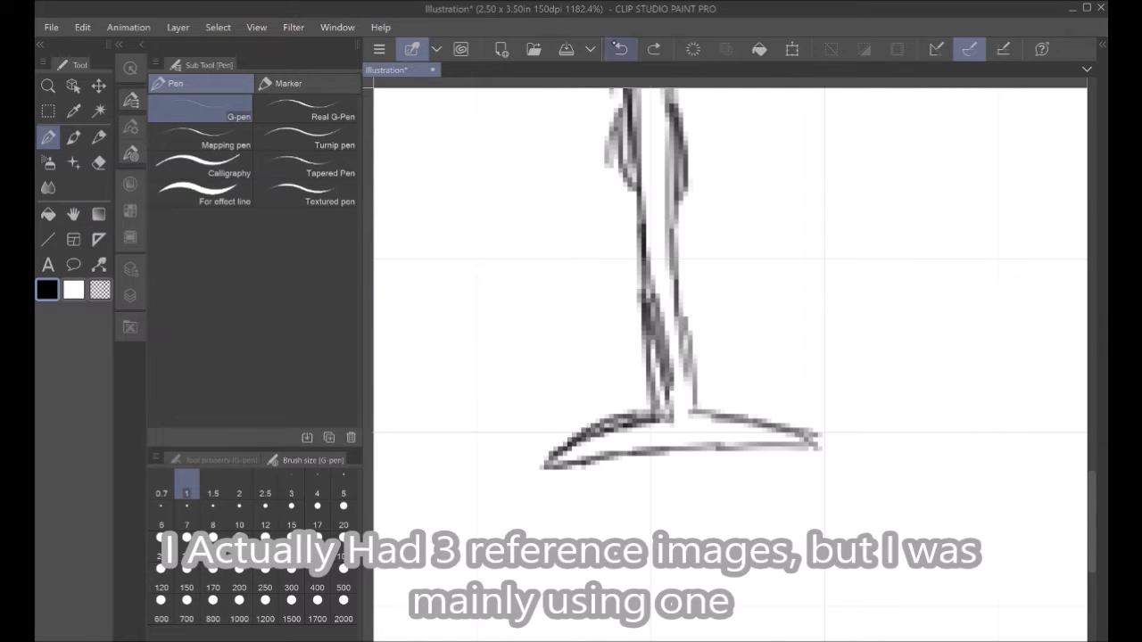
{"action": "mouse_move", "coordinate": [651, 412]}
{"action": "left_mouse_down"}
{"action": "mouse_move", "coordinate": [571, 423]}
{"action": "mouse_move", "coordinate": [515, 461]}
{"action": "left_mouse_up"}
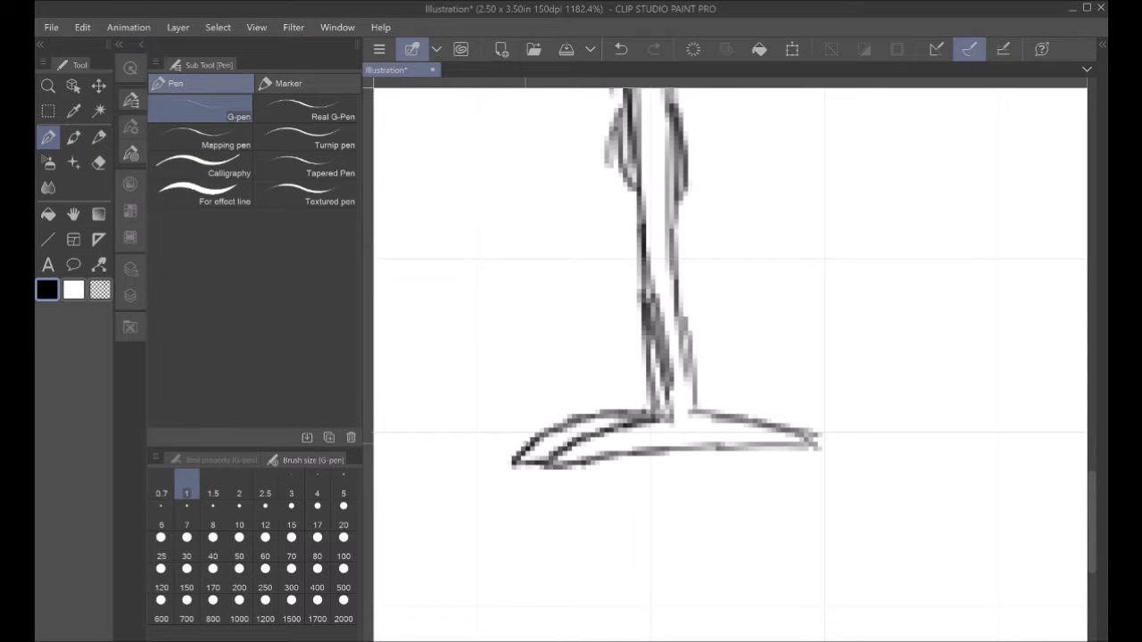
Step: Draw the second leg's outline right behind the first, with its knee bulge and back toe
{"action": "left_click", "coordinate": [74, 214]}
{"action": "mouse_move", "coordinate": [664, 308]}
{"action": "left_mouse_down"}
{"action": "mouse_move", "coordinate": [593, 574]}
{"action": "mouse_move", "coordinate": [603, 514]}
{"action": "left_mouse_up"}
{"action": "left_click", "coordinate": [49, 138]}
{"action": "left_click_drag", "start_coordinate": [625, 166], "coordinate": [642, 367]}
{"action": "left_click_drag", "start_coordinate": [643, 305], "coordinate": [657, 402]}
{"action": "left_click_drag", "start_coordinate": [648, 330], "coordinate": [636, 469]}
{"action": "left_click_drag", "start_coordinate": [635, 423], "coordinate": [662, 584]}
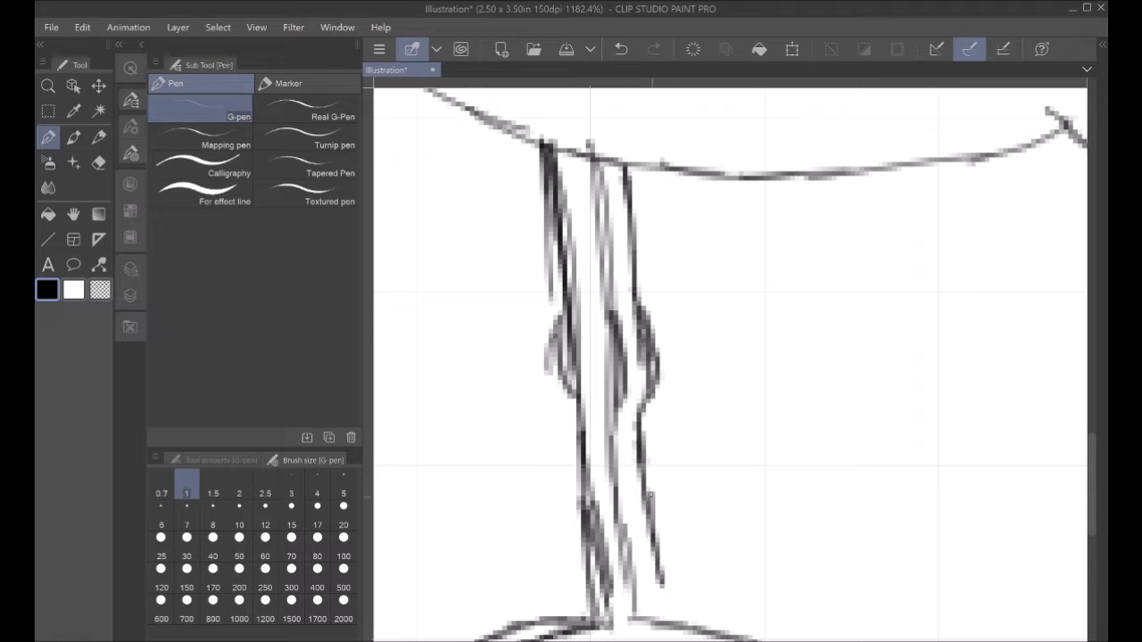
{"action": "mouse_move", "coordinate": [649, 493]}
{"action": "left_mouse_down"}
{"action": "mouse_move", "coordinate": [714, 625]}
{"action": "mouse_move", "coordinate": [778, 640]}
{"action": "left_mouse_up"}
Step: Add a darker stroke along the top of the foot's front toe
{"action": "left_click", "coordinate": [74, 214]}
{"action": "left_click_drag", "start_coordinate": [580, 487], "coordinate": [637, 300]}
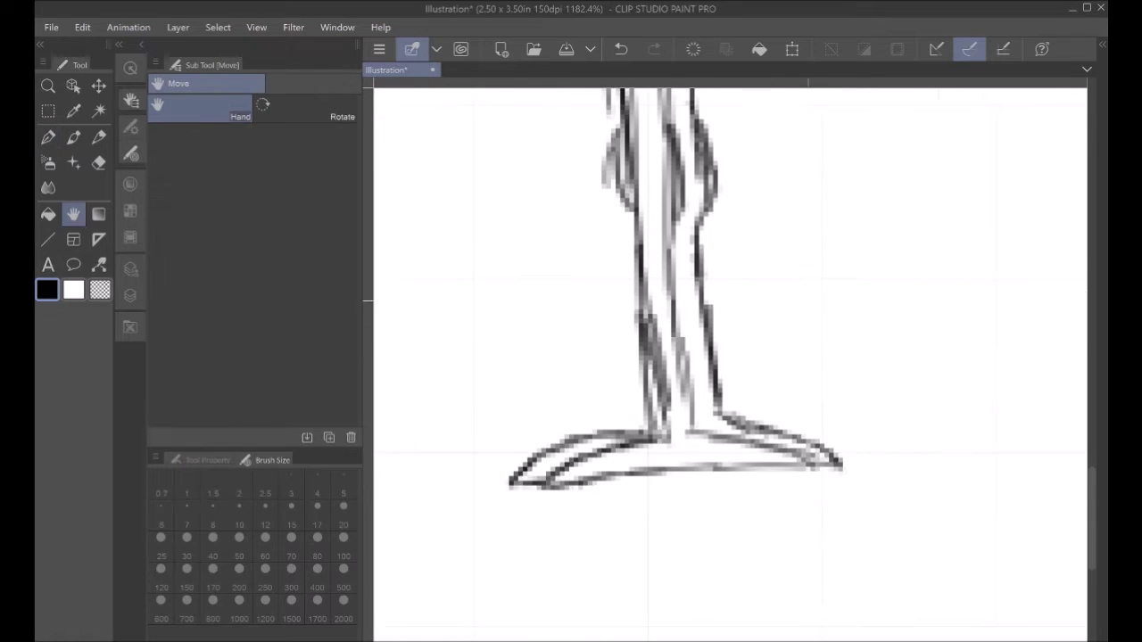
{"action": "left_click", "coordinate": [49, 138]}
{"action": "left_click", "coordinate": [74, 214]}
{"action": "scroll", "coordinate": [745, 500], "scroll_direction": "down", "scroll_amount": 8}
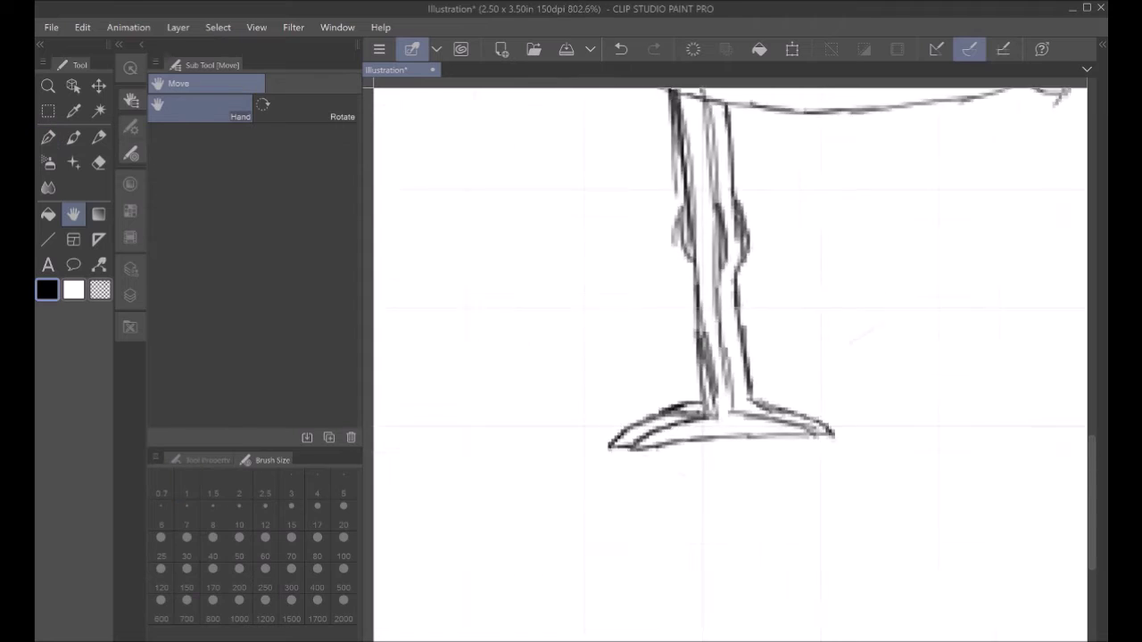
{"action": "left_click_drag", "start_coordinate": [719, 504], "coordinate": [716, 562]}
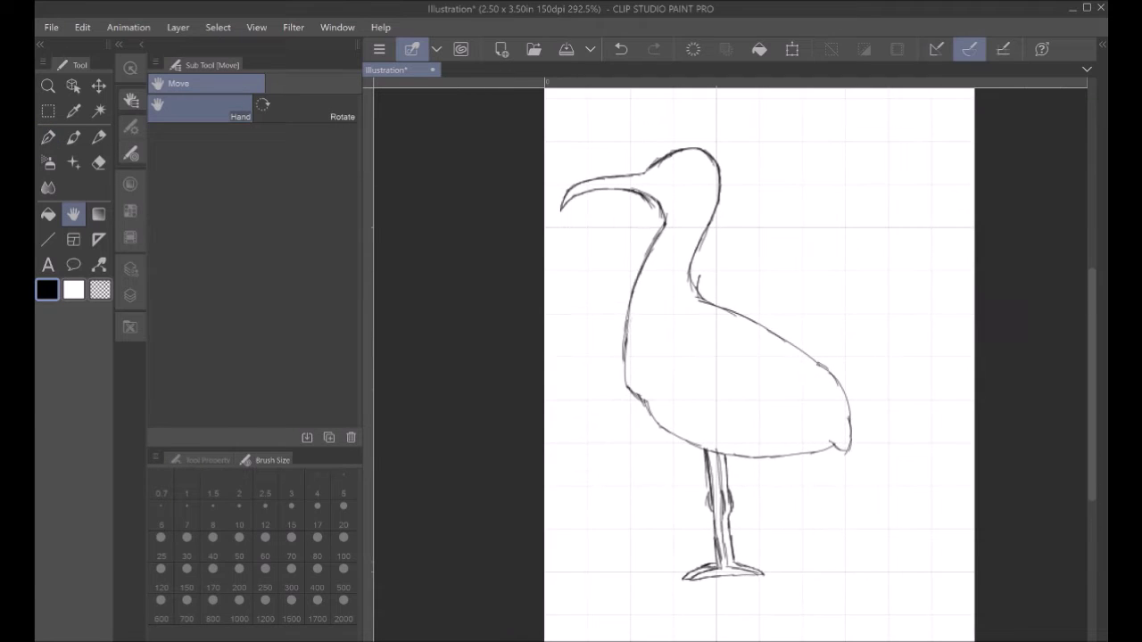
Step: Select both legs with a rectangular selection and rotate them slightly clockwise so they stand straighter
{"action": "key", "text": "m"}
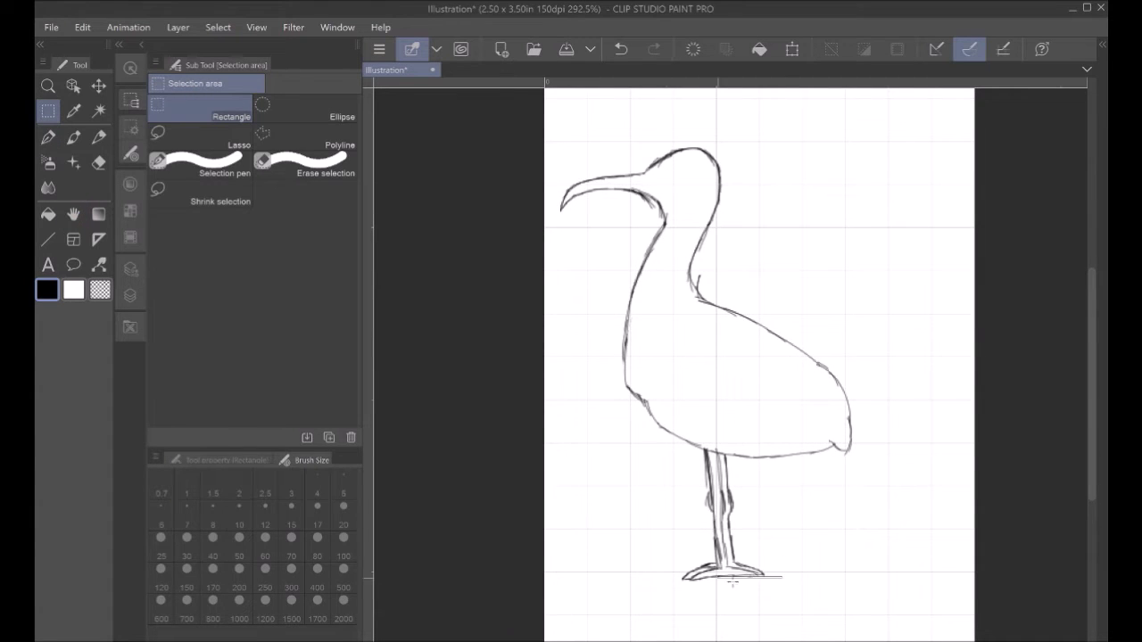
{"action": "left_click_drag", "start_coordinate": [733, 582], "coordinate": [823, 580]}
{"action": "mouse_move", "coordinate": [657, 590]}
{"action": "left_mouse_down"}
{"action": "mouse_move", "coordinate": [673, 590]}
{"action": "mouse_move", "coordinate": [813, 461]}
{"action": "left_mouse_up"}
{"action": "left_click", "coordinate": [796, 613]}
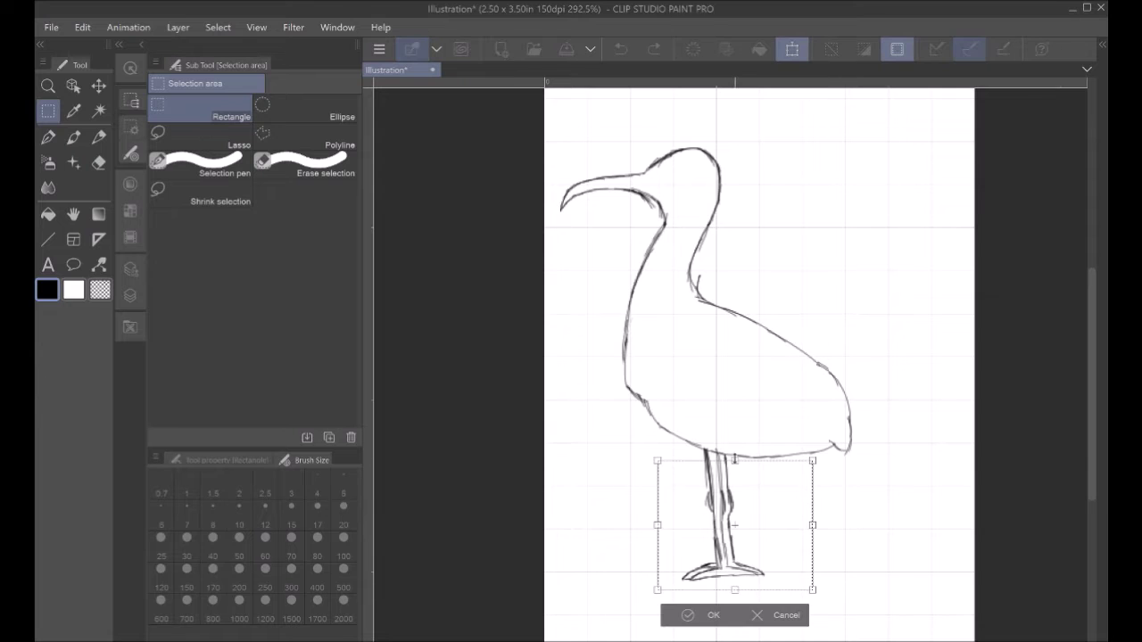
{"action": "left_click_drag", "start_coordinate": [735, 452], "coordinate": [742, 452]}
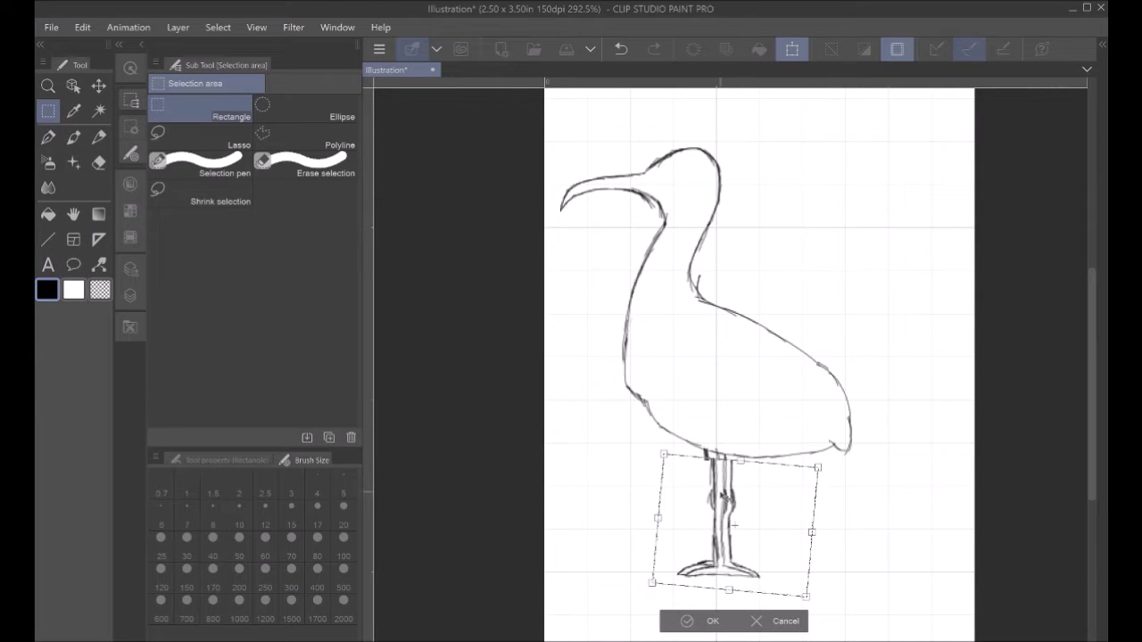
{"action": "left_click", "coordinate": [711, 621]}
Step: Deselect the legs and draw short strokes joining their upper ends to the belly line
{"action": "key", "text": "k"}
{"action": "left_click", "coordinate": [74, 215]}
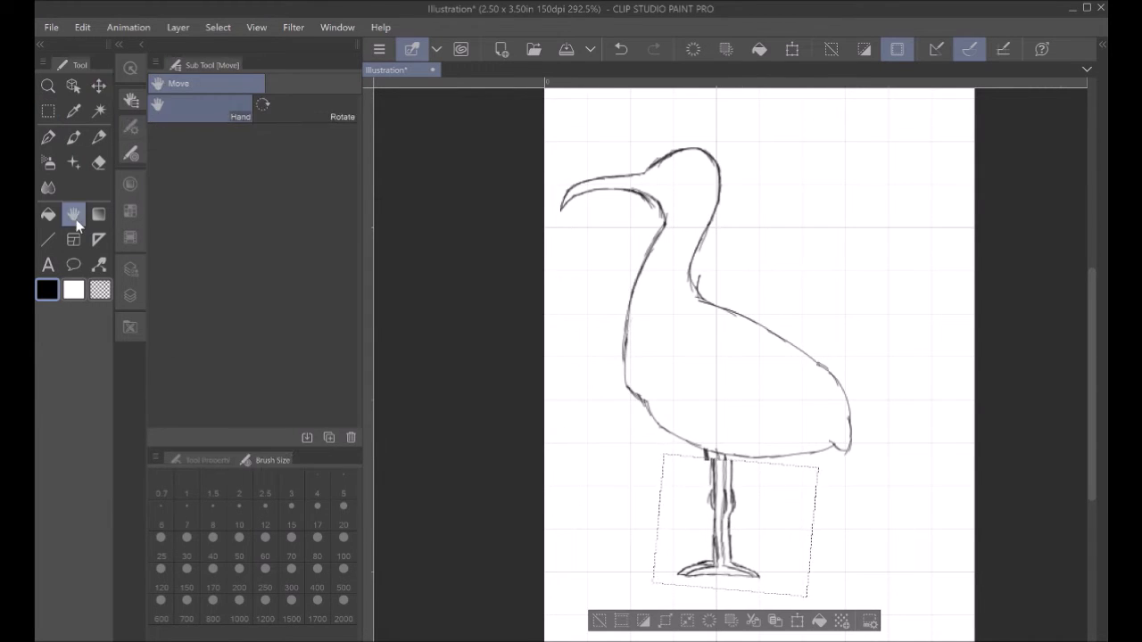
{"action": "mouse_move", "coordinate": [661, 498]}
{"action": "left_mouse_down"}
{"action": "mouse_move", "coordinate": [647, 380]}
{"action": "mouse_move", "coordinate": [790, 386]}
{"action": "left_mouse_up"}
{"action": "left_click", "coordinate": [585, 503]}
{"action": "scroll", "coordinate": [700, 322], "scroll_direction": "up", "scroll_amount": 6}
{"action": "key", "text": "e"}
{"action": "key", "text": "p"}
{"action": "left_click_drag", "start_coordinate": [699, 370], "coordinate": [702, 413]}
{"action": "left_click_drag", "start_coordinate": [744, 379], "coordinate": [743, 417]}
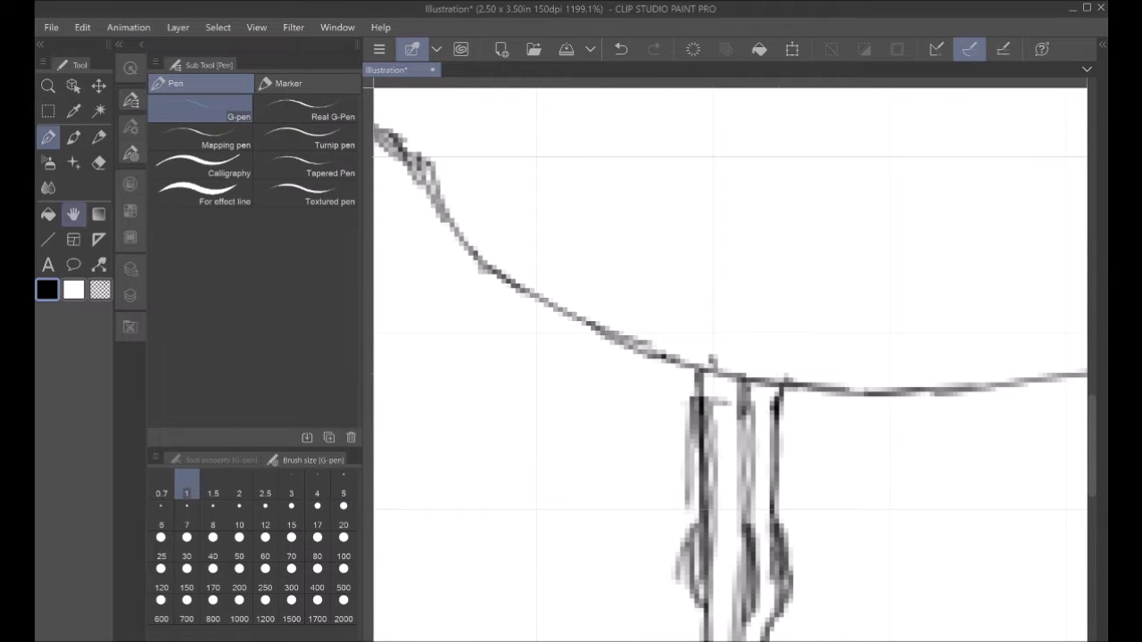
Step: Erase the lower front neck and breast outline and redraw it as a fuller, forward-bulging curve
{"action": "key", "text": "h"}
{"action": "scroll", "coordinate": [745, 357], "scroll_direction": "down", "scroll_amount": 6}
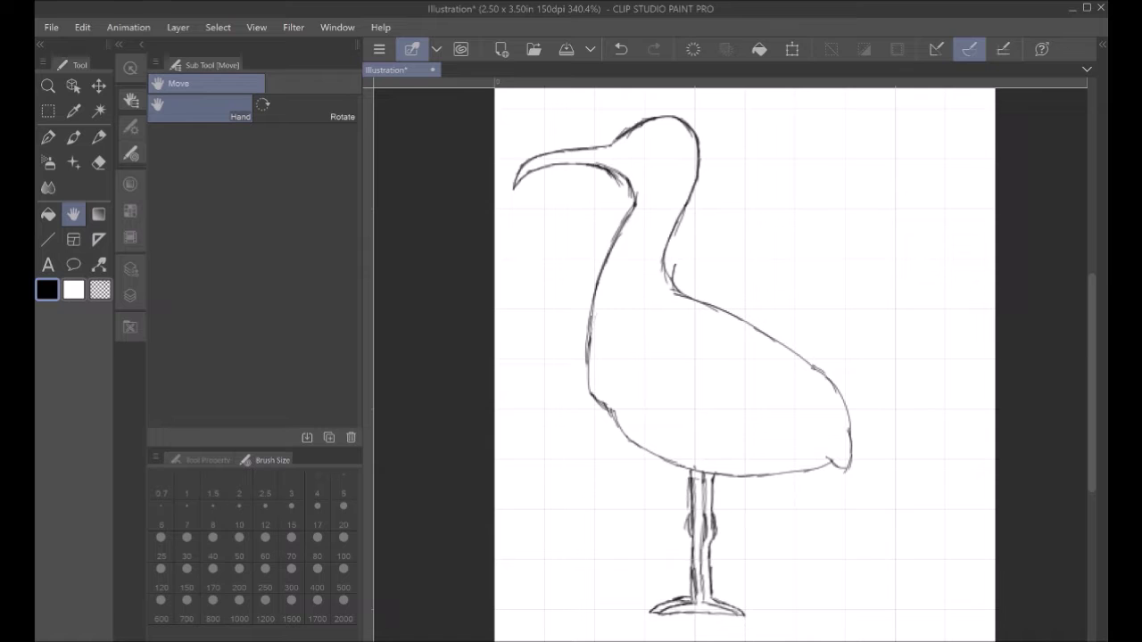
{"action": "left_click_drag", "start_coordinate": [713, 295], "coordinate": [762, 302]}
{"action": "scroll", "coordinate": [767, 352], "scroll_direction": "up", "scroll_amount": 3}
{"action": "key", "text": "e"}
{"action": "mouse_move", "coordinate": [571, 496]}
{"action": "left_mouse_down"}
{"action": "mouse_move", "coordinate": [555, 502]}
{"action": "mouse_move", "coordinate": [551, 447]}
{"action": "left_mouse_up"}
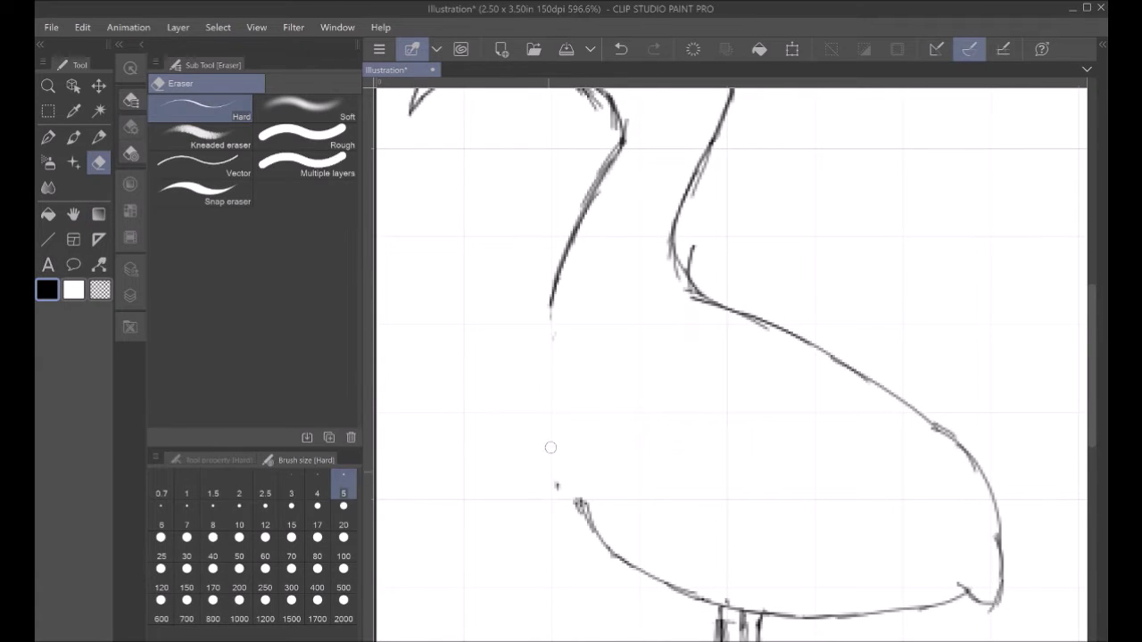
{"action": "key", "text": "p"}
{"action": "left_click_drag", "start_coordinate": [585, 210], "coordinate": [528, 331]}
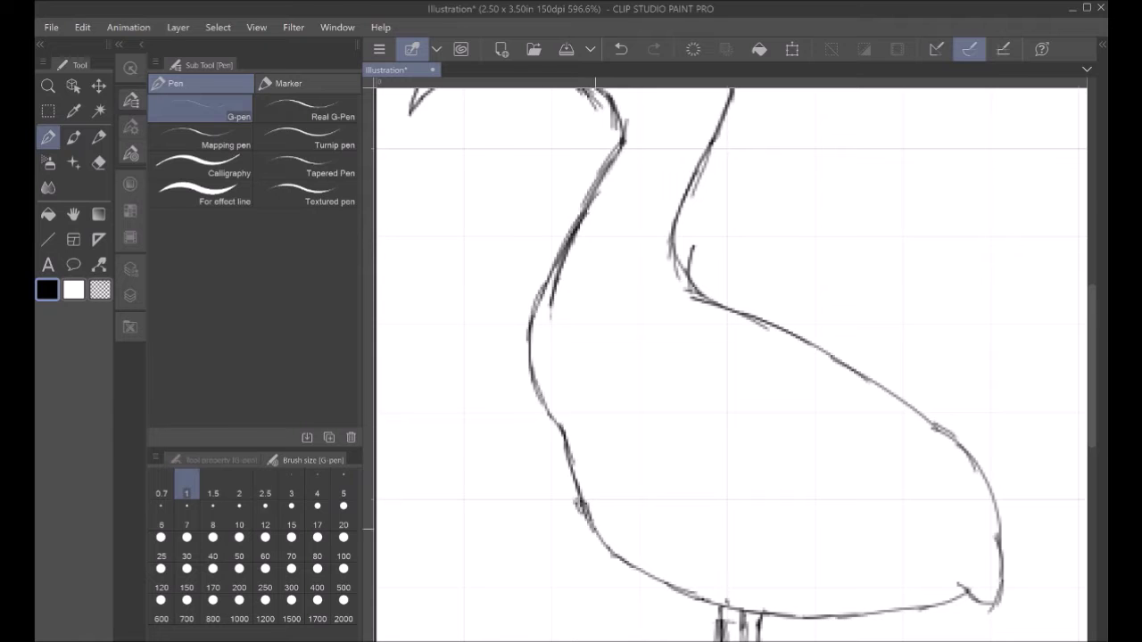
Step: Erase the top of the head and redraw a flatter, broader crown, and shorten the beak's hooked tip
{"action": "left_click", "coordinate": [73, 214]}
{"action": "left_click_drag", "start_coordinate": [748, 232], "coordinate": [777, 266]}
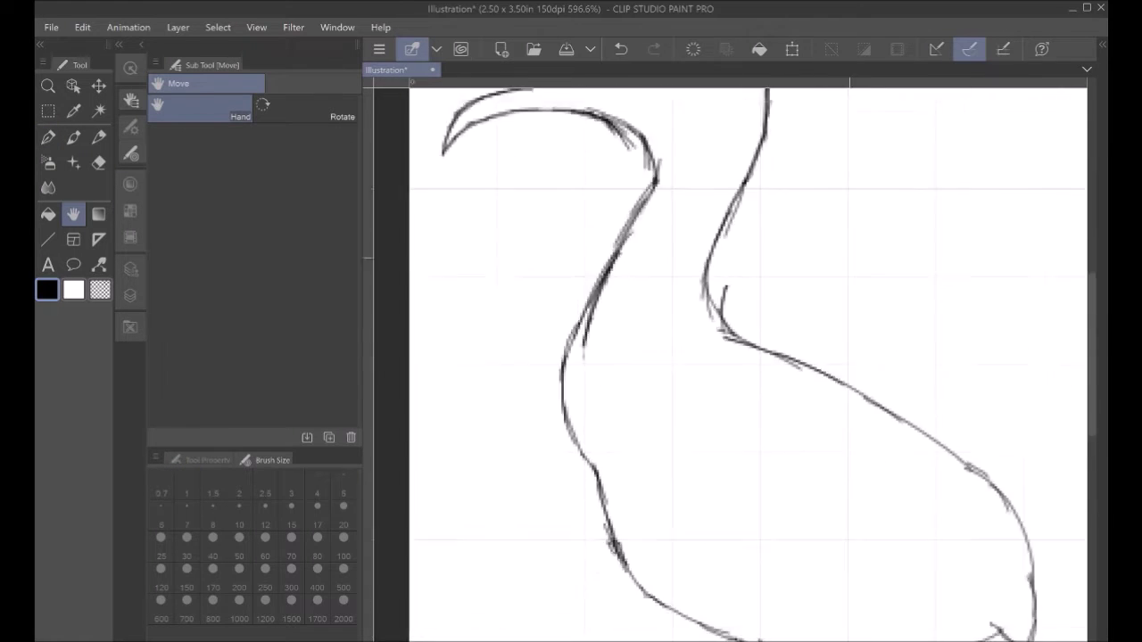
{"action": "scroll", "coordinate": [758, 263], "scroll_direction": "down", "scroll_amount": 3}
{"action": "left_click_drag", "start_coordinate": [962, 293], "coordinate": [859, 295]}
{"action": "scroll", "coordinate": [859, 295], "scroll_direction": "down", "scroll_amount": 1}
{"action": "scroll", "coordinate": [859, 296], "scroll_direction": "up", "scroll_amount": 5}
{"action": "key", "text": "e"}
{"action": "mouse_move", "coordinate": [773, 255]}
{"action": "left_mouse_down"}
{"action": "mouse_move", "coordinate": [839, 250]}
{"action": "mouse_move", "coordinate": [878, 275]}
{"action": "mouse_move", "coordinate": [826, 263]}
{"action": "left_mouse_up"}
{"action": "key", "text": "p"}
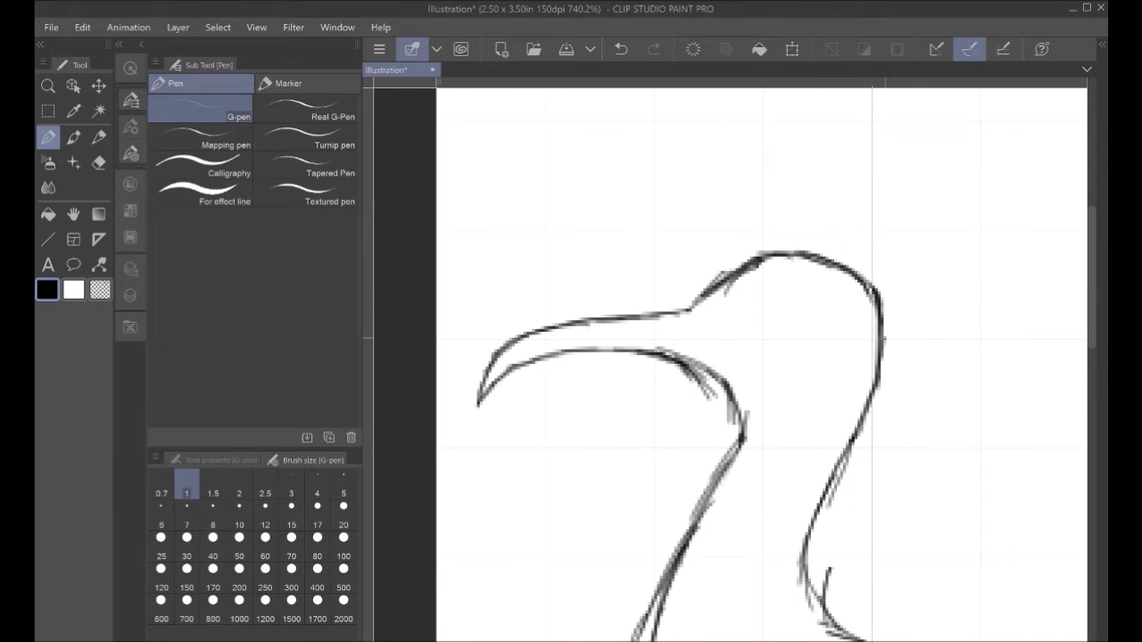
{"action": "key", "text": "h"}
{"action": "scroll", "coordinate": [807, 160], "scroll_direction": "down", "scroll_amount": 2}
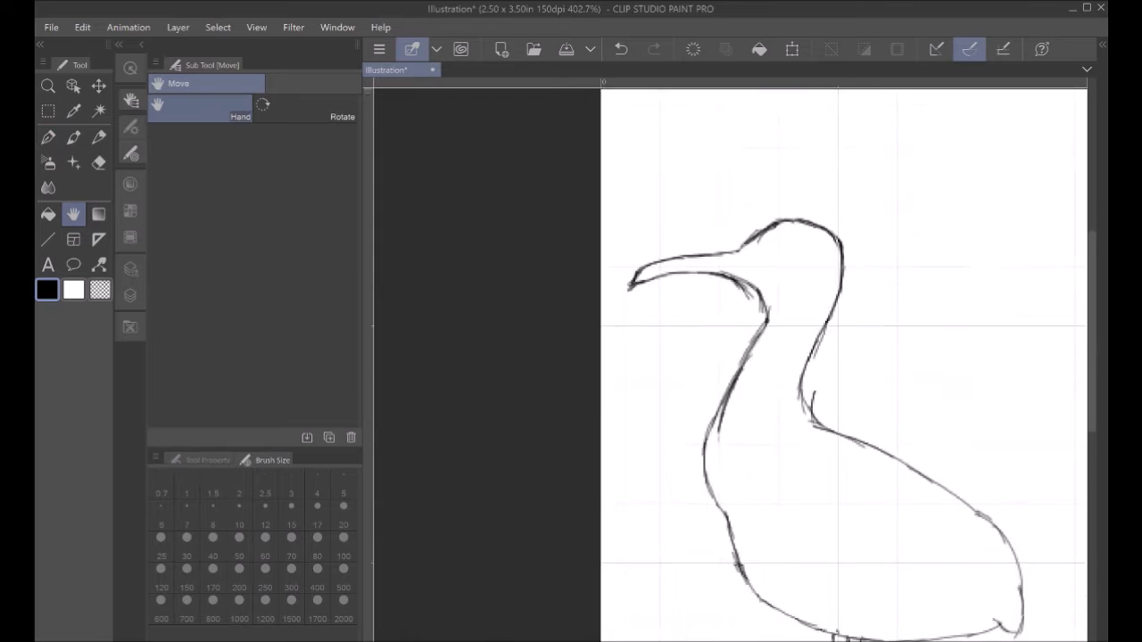
{"action": "left_click_drag", "start_coordinate": [892, 499], "coordinate": [680, 299]}
{"action": "scroll", "coordinate": [807, 499], "scroll_direction": "down", "scroll_amount": 2}
{"action": "scroll", "coordinate": [771, 418], "scroll_direction": "up", "scroll_amount": 2}
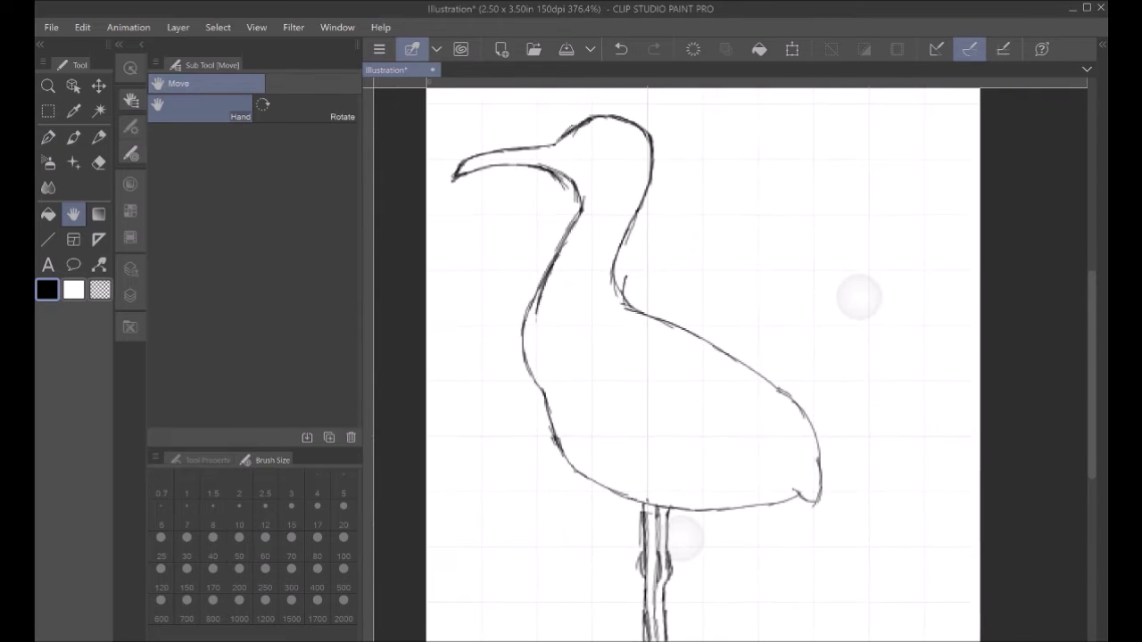
{"action": "left_click_drag", "start_coordinate": [686, 537], "coordinate": [800, 640]}
{"action": "scroll", "coordinate": [840, 353], "scroll_direction": "up", "scroll_amount": 2}
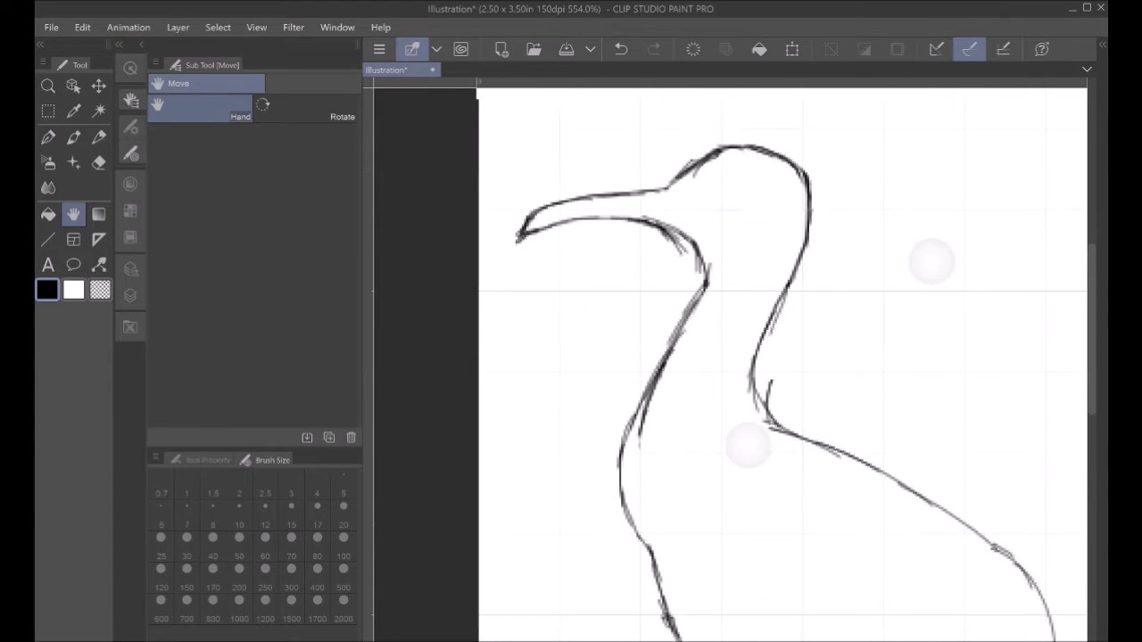
{"action": "left_click_drag", "start_coordinate": [839, 353], "coordinate": [817, 314]}
{"action": "left_click", "coordinate": [48, 110]}
{"action": "left_click_drag", "start_coordinate": [497, 96], "coordinate": [805, 406]}
{"action": "left_click", "coordinate": [99, 87]}
{"action": "left_click_drag", "start_coordinate": [687, 268], "coordinate": [655, 267]}
{"action": "left_click", "coordinate": [624, 49]}
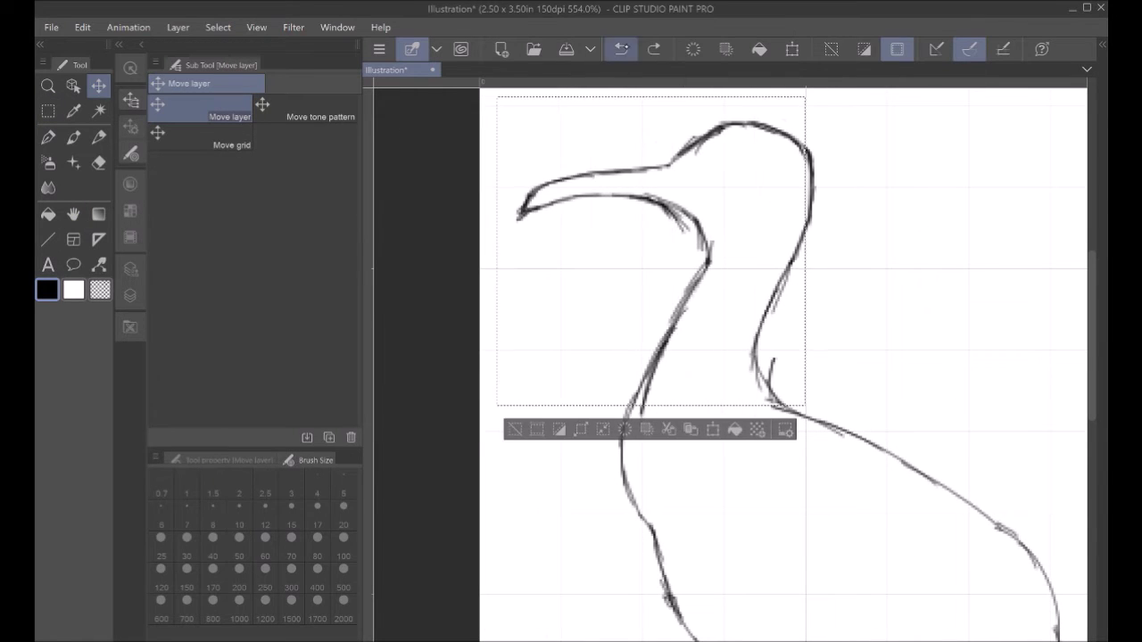
Step: Select the head and neck with a larger rectangle, nudge them left to the edge of the page, and deselect
{"action": "key", "text": "m"}
{"action": "left_click_drag", "start_coordinate": [491, 94], "coordinate": [841, 408]}
{"action": "key", "text": "k"}
{"action": "left_click_drag", "start_coordinate": [655, 250], "coordinate": [635, 253]}
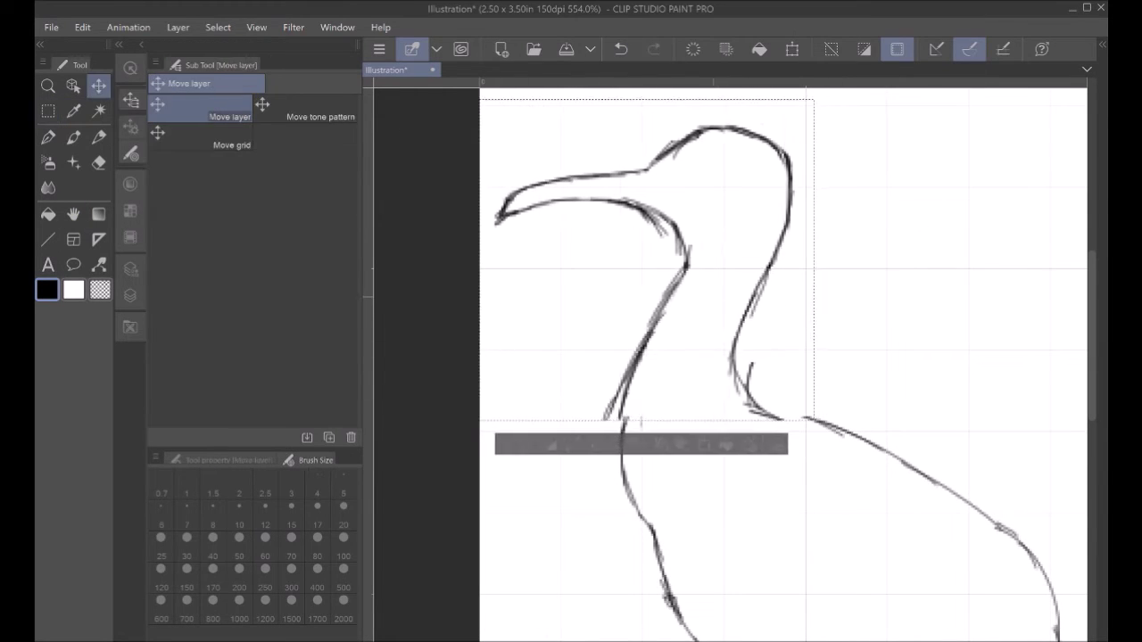
{"action": "left_click", "coordinate": [620, 49]}
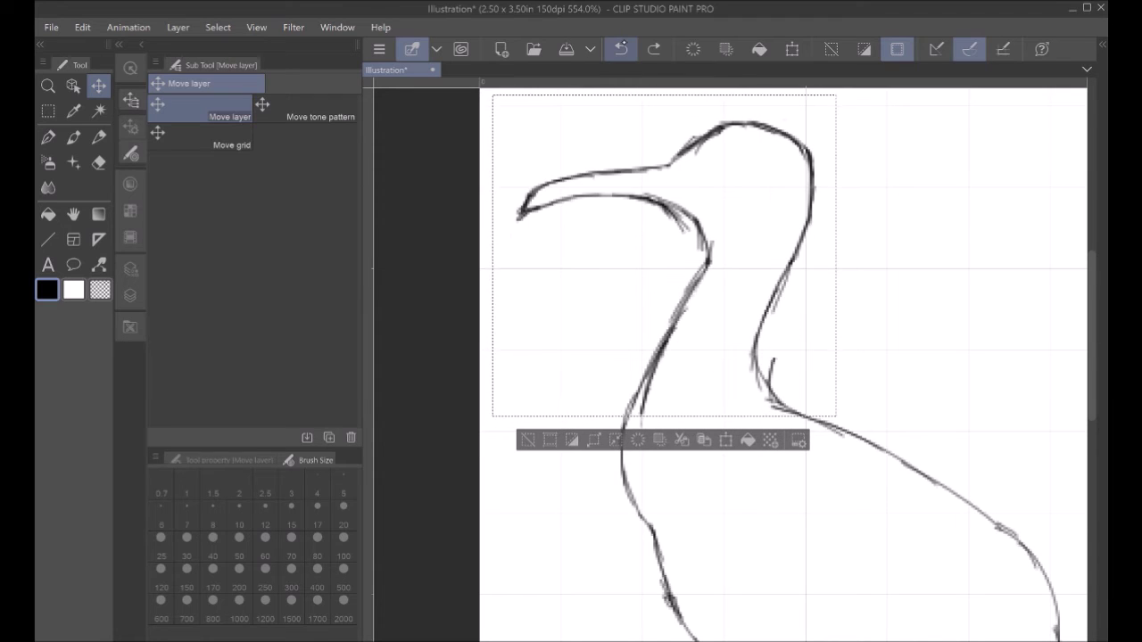
{"action": "key", "text": "Left"}
{"action": "key", "text": "Left"}
{"action": "key", "text": "Left"}
{"action": "key", "text": "Left"}
{"action": "key", "text": "Left"}
{"action": "key", "text": "Left"}
{"action": "key", "text": "Left"}
{"action": "key", "text": "Left"}
{"action": "key", "text": "Left"}
{"action": "key", "text": "Left"}
{"action": "key", "text": "Left"}
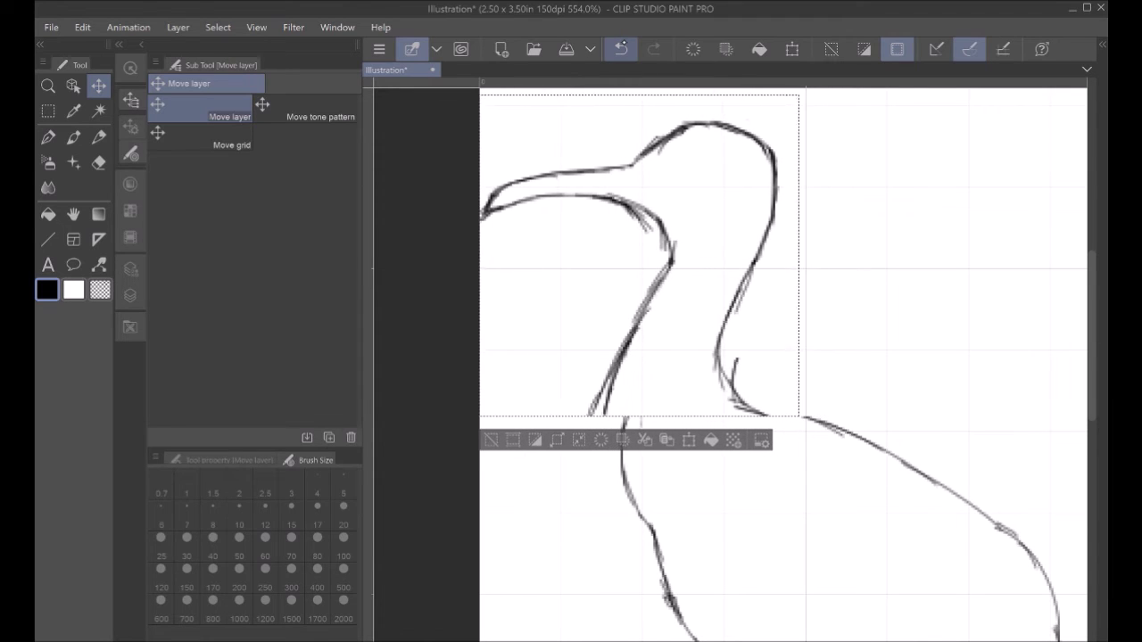
{"action": "left_click", "coordinate": [73, 215]}
{"action": "left_click", "coordinate": [490, 440]}
Step: Select the body and legs with a rectangle, nudge them right and up relative to the neck, and deselect
{"action": "left_click_drag", "start_coordinate": [589, 428], "coordinate": [517, 267]}
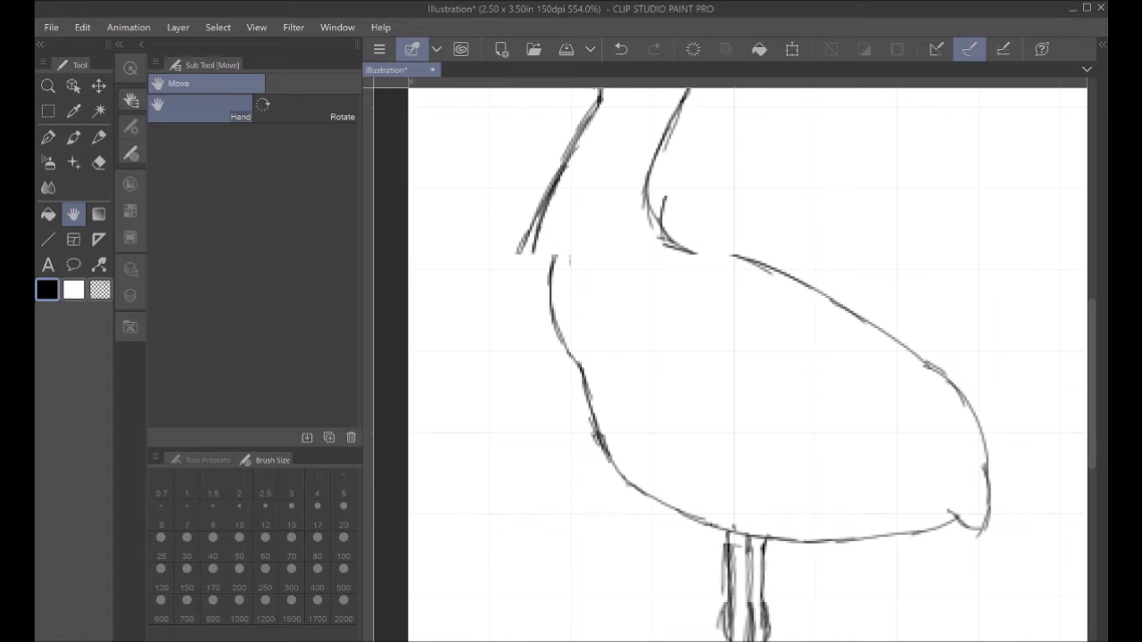
{"action": "key", "text": "ctrl+minus"}
{"action": "left_click_drag", "start_coordinate": [642, 374], "coordinate": [582, 321]}
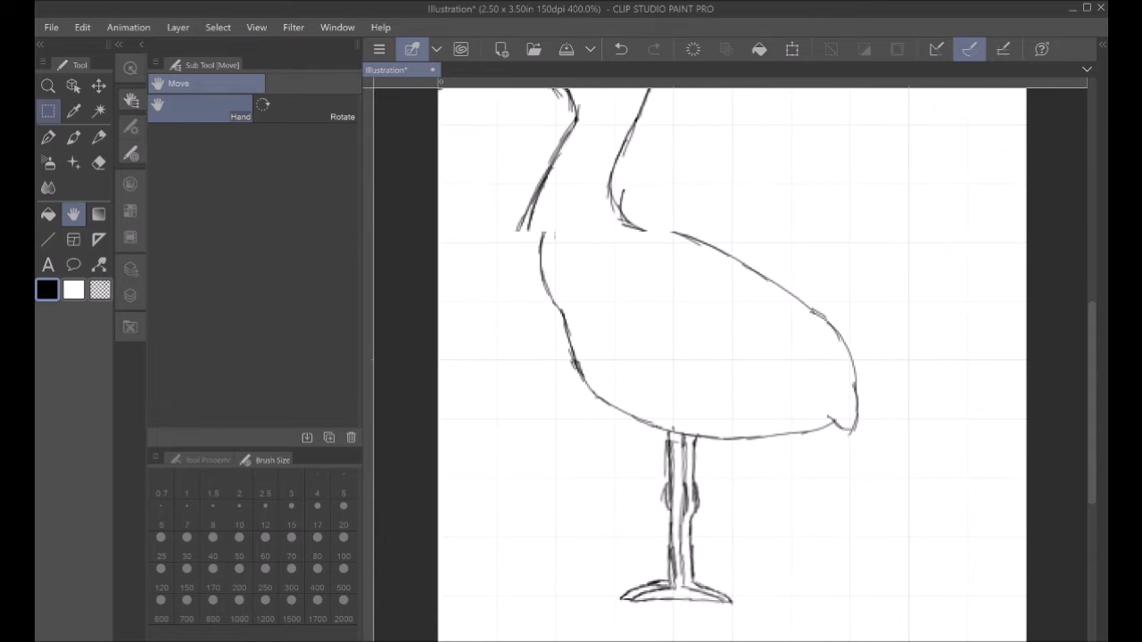
{"action": "left_click", "coordinate": [48, 110]}
{"action": "left_click_drag", "start_coordinate": [523, 617], "coordinate": [907, 232]}
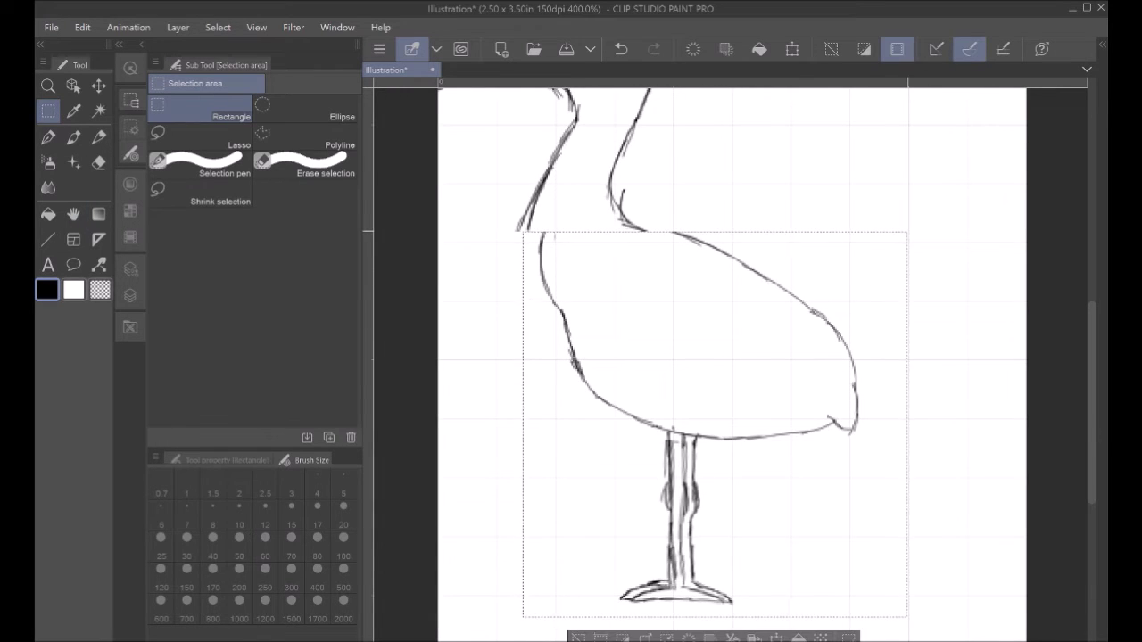
{"action": "key", "text": "w"}
{"action": "left_click", "coordinate": [99, 86]}
{"action": "key", "text": "Right"}
{"action": "key", "text": "Right"}
{"action": "key", "text": "Right"}
{"action": "key", "text": "Right"}
{"action": "key", "text": "Right"}
{"action": "key", "text": "Right"}
{"action": "key", "text": "Right"}
{"action": "key", "text": "Right"}
{"action": "key", "text": "Right"}
{"action": "key", "text": "Right"}
{"action": "key", "text": "Right"}
{"action": "key", "text": "Right"}
{"action": "key", "text": "Right"}
{"action": "key", "text": "Right"}
{"action": "key", "text": "Right"}
{"action": "key", "text": "Right"}
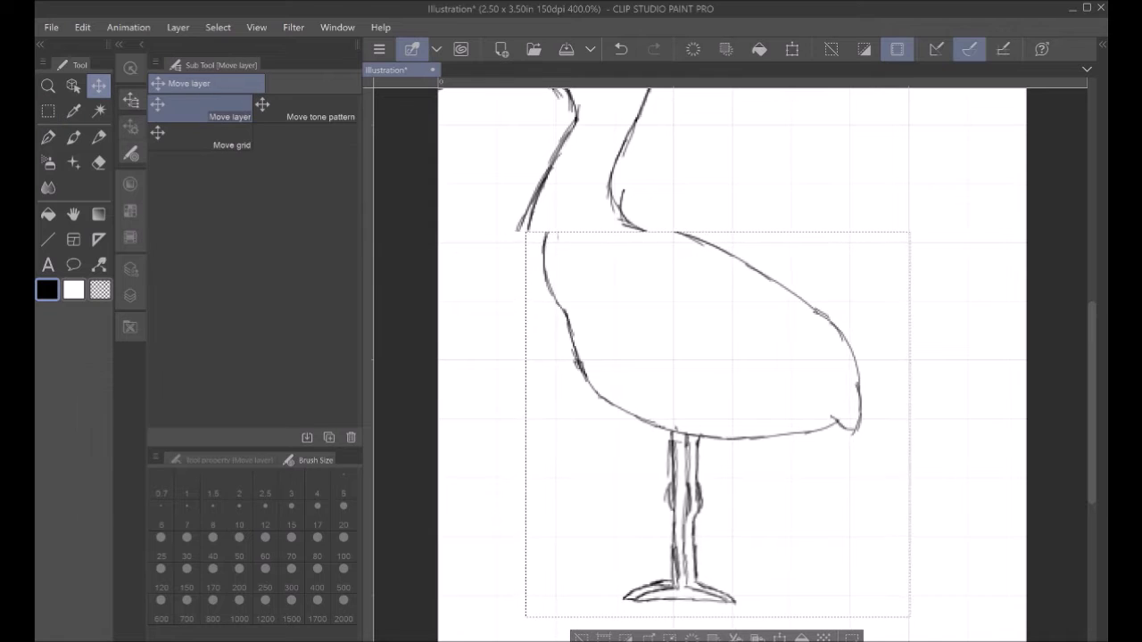
{"action": "key", "text": "Up"}
{"action": "key", "text": "Up"}
{"action": "key", "text": "Up"}
{"action": "key", "text": "Up"}
{"action": "key", "text": "Up"}
{"action": "key", "text": "Up"}
{"action": "key", "text": "Up"}
{"action": "key", "text": "Up"}
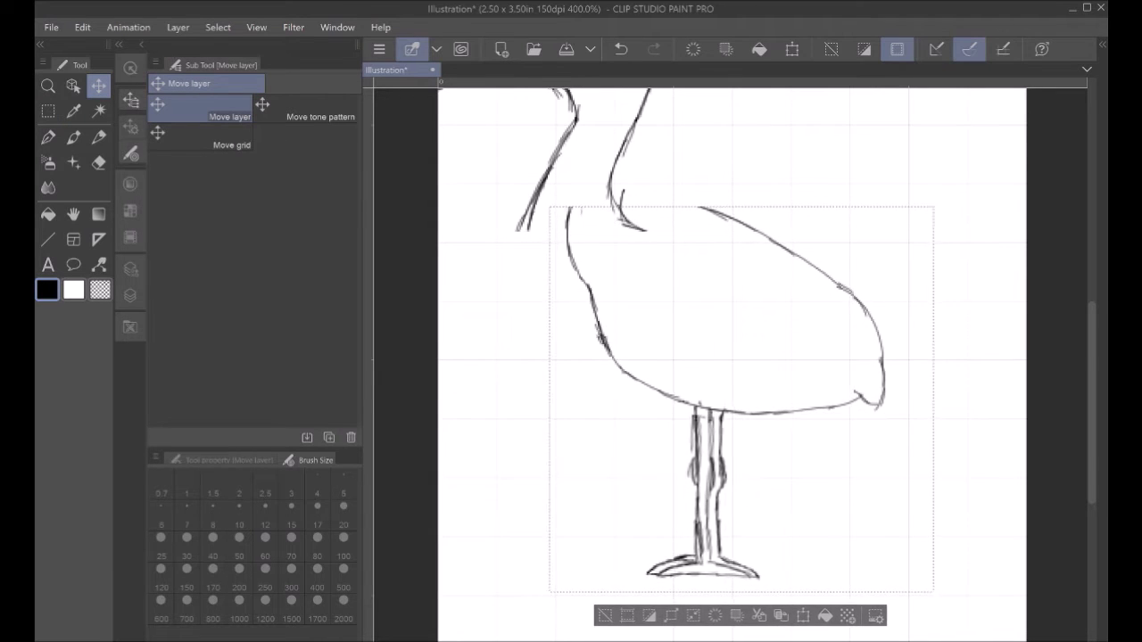
{"action": "key", "text": "Up"}
{"action": "left_click", "coordinate": [605, 613]}
Step: Draw a new upper back line joining the base of the rear neck to the existing back outline
{"action": "left_click_drag", "start_coordinate": [713, 357], "coordinate": [708, 437]}
{"action": "key", "text": "space"}
{"action": "scroll", "coordinate": [730, 364], "scroll_direction": "up", "scroll_amount": 2}
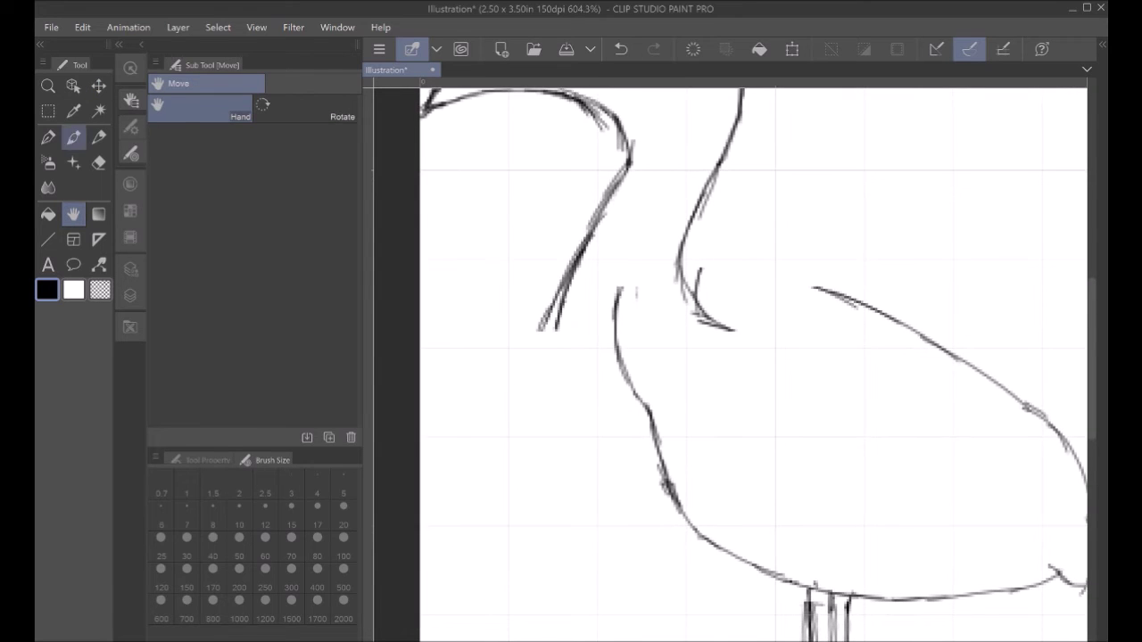
{"action": "left_click", "coordinate": [48, 137]}
{"action": "left_click_drag", "start_coordinate": [685, 281], "coordinate": [878, 320]}
{"action": "left_click_drag", "start_coordinate": [763, 295], "coordinate": [908, 332]}
Step: Erase the old breast outline and leftover neck-base strokes, and redraw the breast as a full curve from the front neck to the belly
{"action": "key", "text": "e"}
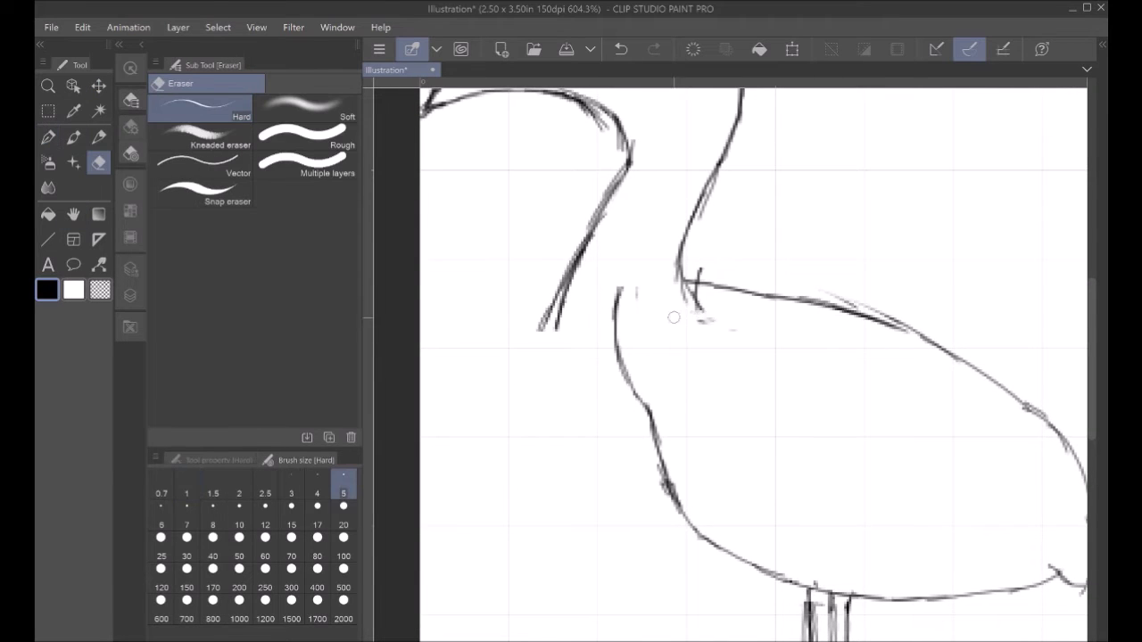
{"action": "left_click_drag", "start_coordinate": [652, 421], "coordinate": [678, 504]}
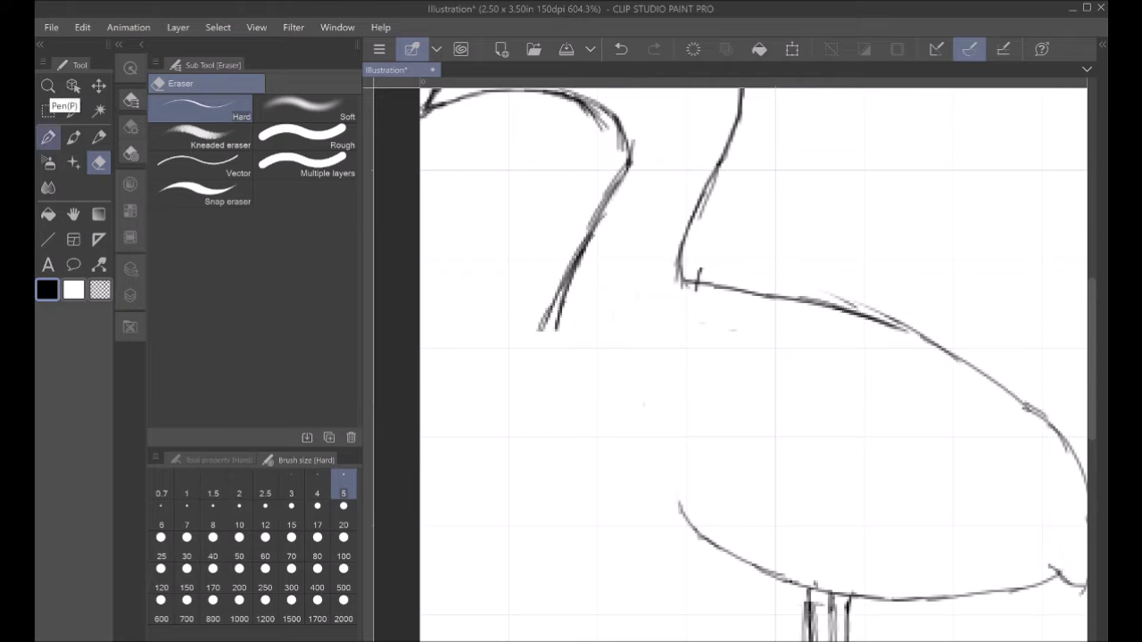
{"action": "key", "text": "p"}
{"action": "mouse_move", "coordinate": [563, 283]}
{"action": "left_mouse_down"}
{"action": "mouse_move", "coordinate": [588, 440]}
{"action": "mouse_move", "coordinate": [658, 500]}
{"action": "left_mouse_up"}
{"action": "left_click_drag", "start_coordinate": [628, 475], "coordinate": [702, 544]}
Step: Select the rear body and legs with a rectangle, nudge them left and slightly up to shorten the body, and deselect
{"action": "key", "text": "h"}
{"action": "scroll", "coordinate": [645, 274], "scroll_direction": "down", "scroll_amount": 3}
{"action": "left_click_drag", "start_coordinate": [687, 302], "coordinate": [645, 322]}
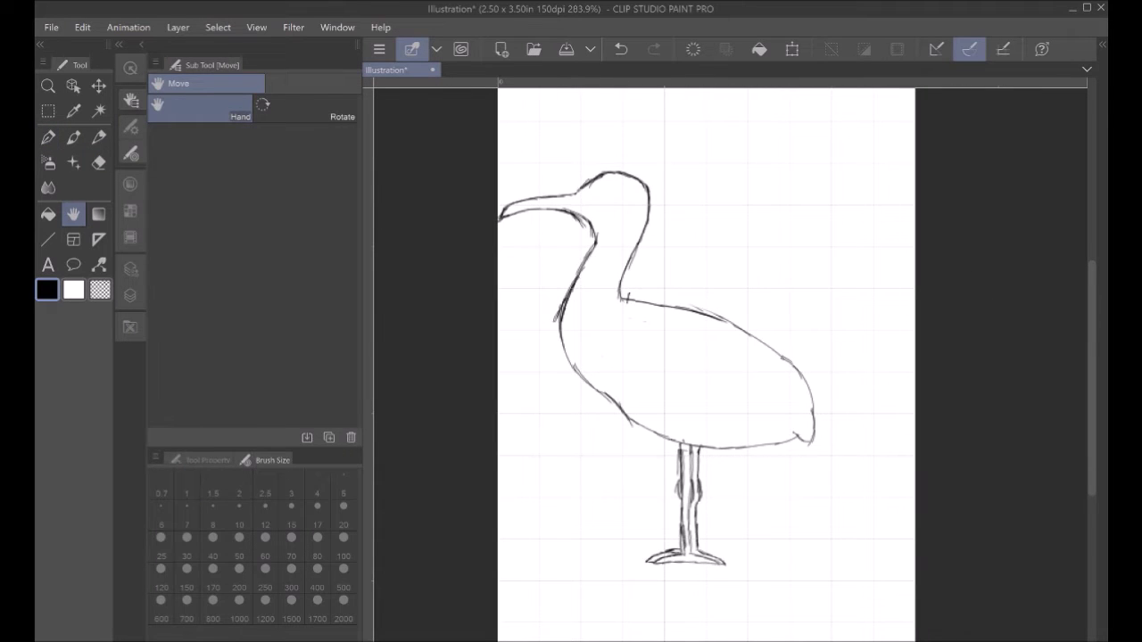
{"action": "key", "text": "m"}
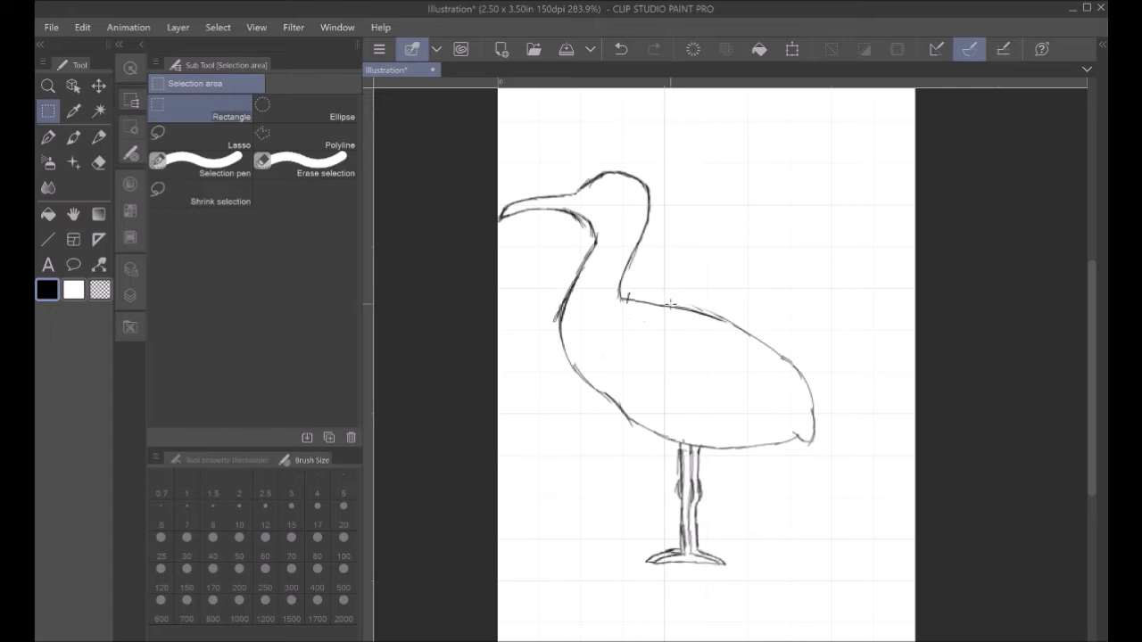
{"action": "mouse_move", "coordinate": [667, 305]}
{"action": "left_mouse_down"}
{"action": "mouse_move", "coordinate": [815, 542]}
{"action": "mouse_move", "coordinate": [660, 291]}
{"action": "left_mouse_up"}
{"action": "left_click_drag", "start_coordinate": [773, 424], "coordinate": [831, 299]}
{"action": "left_click", "coordinate": [98, 85]}
{"action": "key", "text": "Left"}
{"action": "key", "text": "Left"}
{"action": "key", "text": "Left"}
{"action": "key", "text": "Left"}
{"action": "key", "text": "Left"}
{"action": "key", "text": "Left"}
{"action": "key", "text": "Left"}
{"action": "key", "text": "Left"}
{"action": "key", "text": "Left"}
{"action": "key", "text": "Left"}
{"action": "key", "text": "Left"}
{"action": "key", "text": "Left"}
{"action": "key", "text": "Left"}
{"action": "key", "text": "Left"}
{"action": "key", "text": "Left"}
{"action": "key", "text": "Left"}
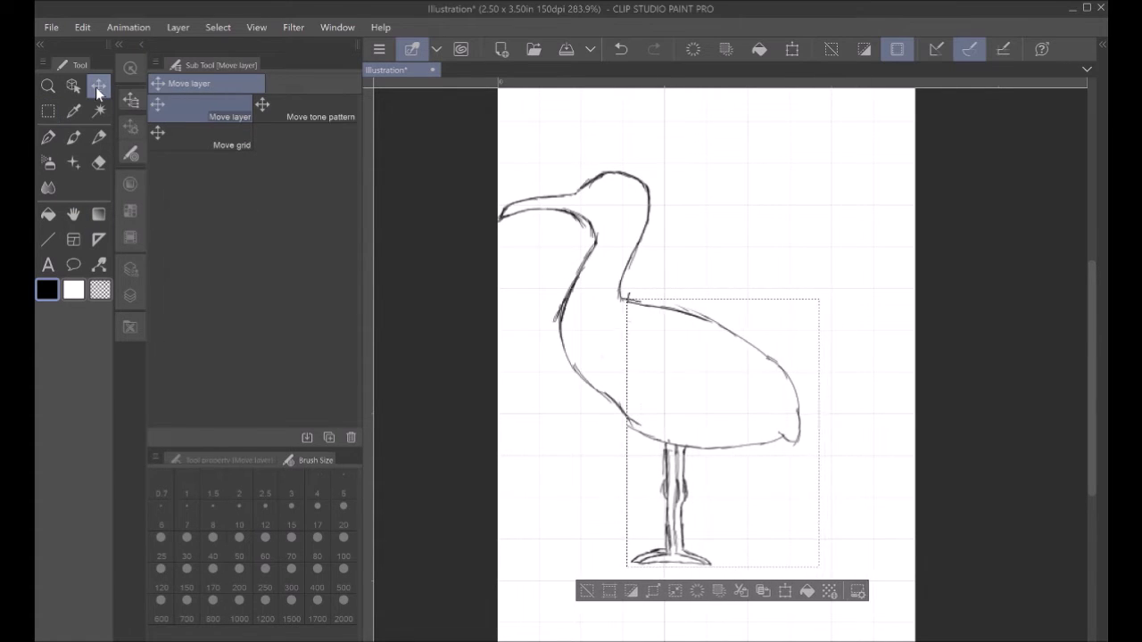
{"action": "key", "text": "Up"}
{"action": "key", "text": "Up"}
{"action": "key", "text": "Up"}
{"action": "key", "text": "Up"}
{"action": "key", "text": "Up"}
{"action": "key", "text": "Left"}
{"action": "key", "text": "Left"}
{"action": "key", "text": "Left"}
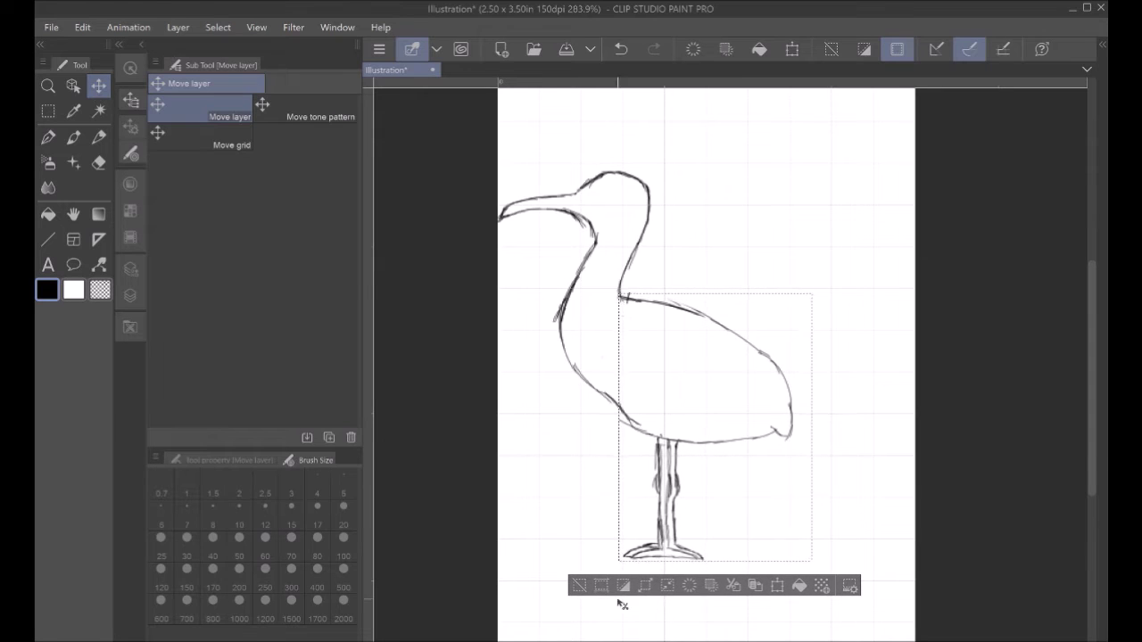
{"action": "key", "text": "ctrl+d"}
Step: Erase the overlapping strokes on the lower breast, the upper back and the corner where the neck meets the back
{"action": "left_click", "coordinate": [73, 213]}
{"action": "scroll", "coordinate": [606, 376], "scroll_direction": "up", "scroll_amount": 4}
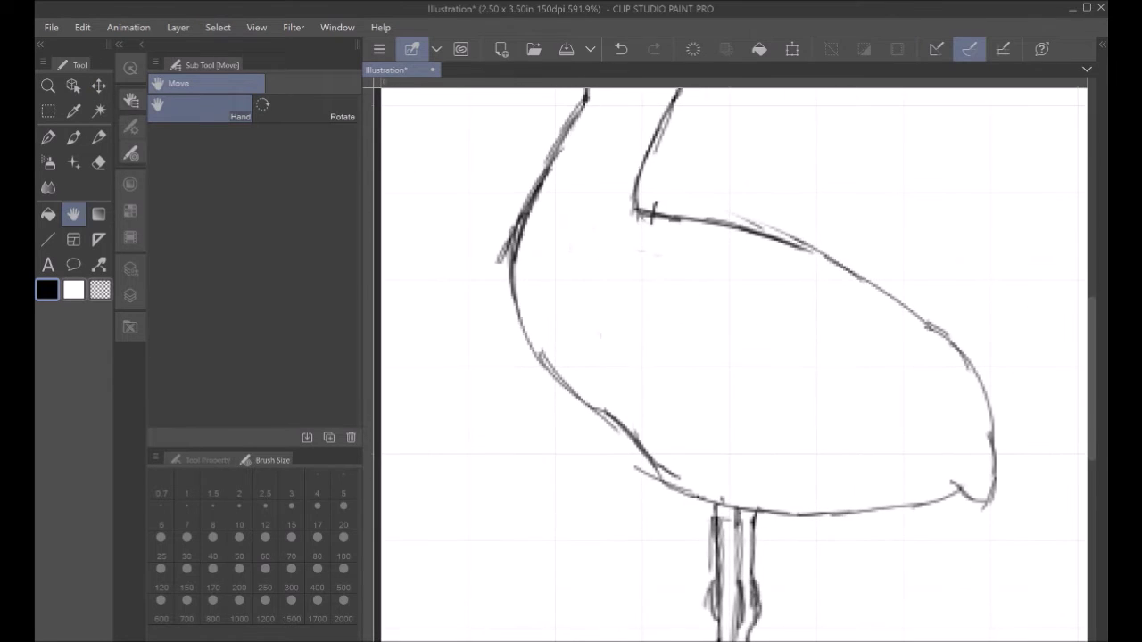
{"action": "key", "text": "e"}
{"action": "left_click_drag", "start_coordinate": [670, 471], "coordinate": [605, 415]}
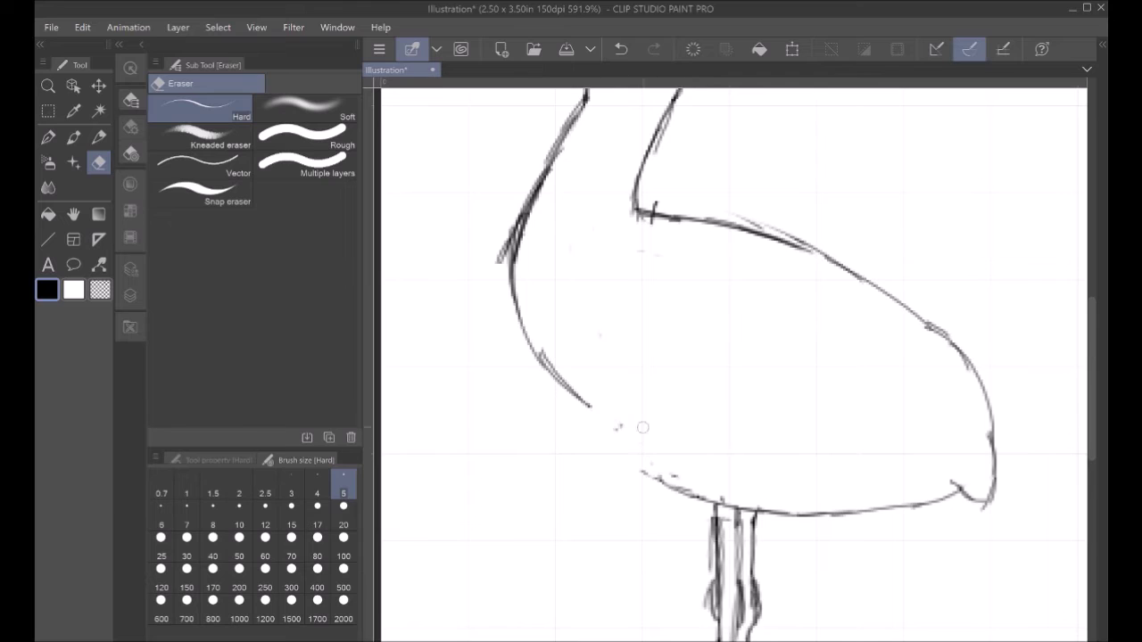
{"action": "left_click_drag", "start_coordinate": [764, 221], "coordinate": [811, 242]}
{"action": "left_click_drag", "start_coordinate": [662, 216], "coordinate": [674, 218]}
Step: Round the neck-to-back corner, close the gap in the back line, and redraw the lower breast stepping inward to meet the belly
{"action": "key", "text": "p"}
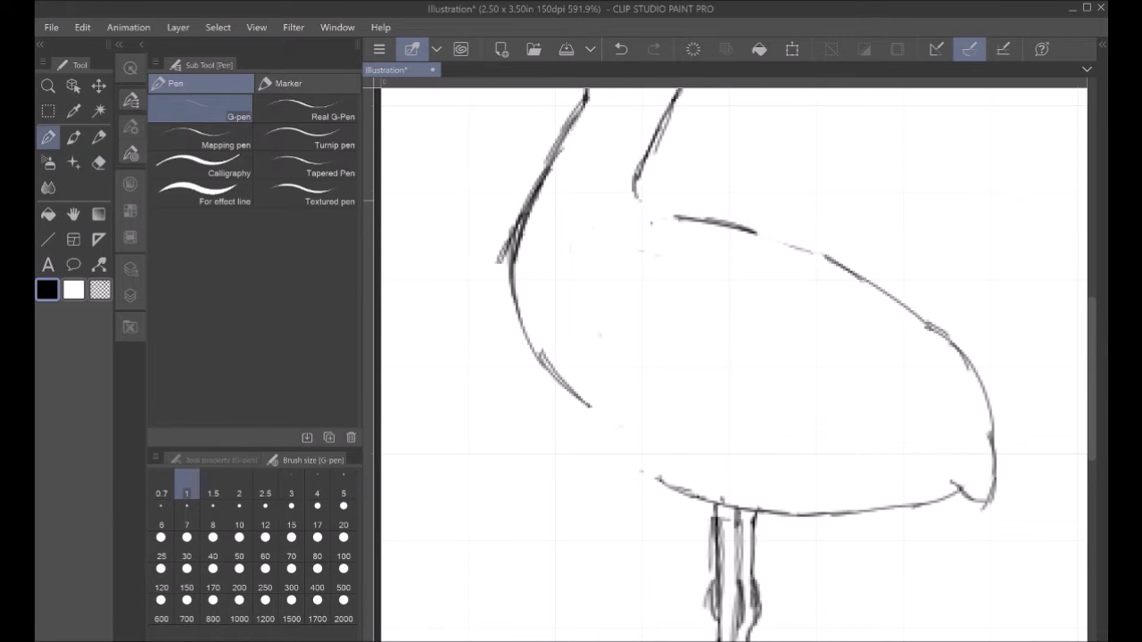
{"action": "key", "text": "e"}
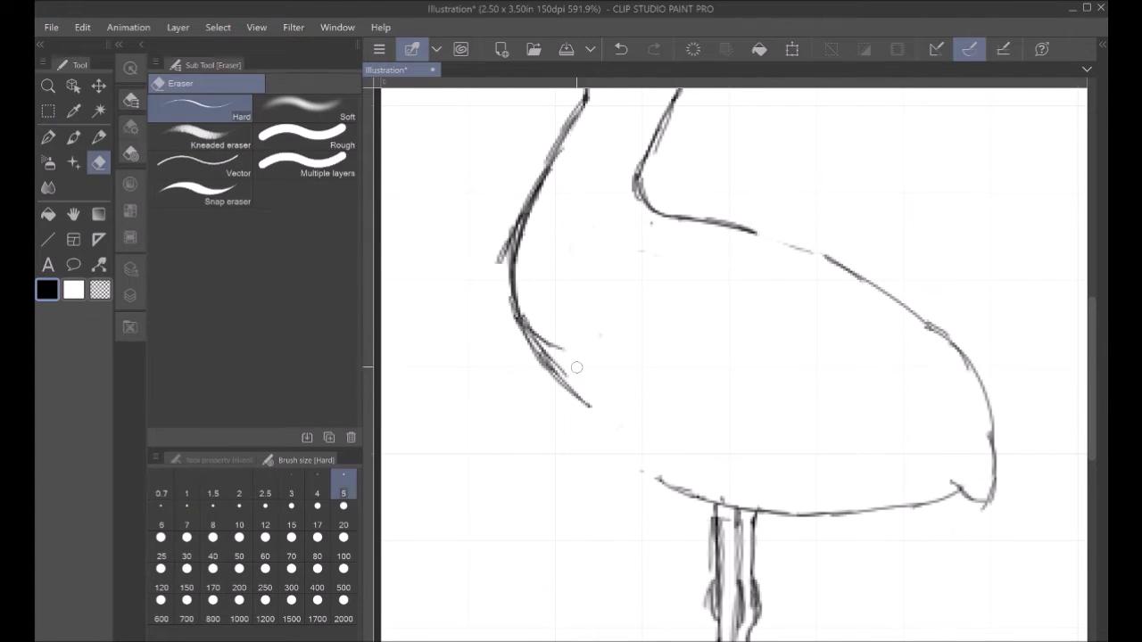
{"action": "left_click_drag", "start_coordinate": [588, 405], "coordinate": [539, 348]}
{"action": "key", "text": "p"}
{"action": "left_click_drag", "start_coordinate": [755, 232], "coordinate": [824, 260]}
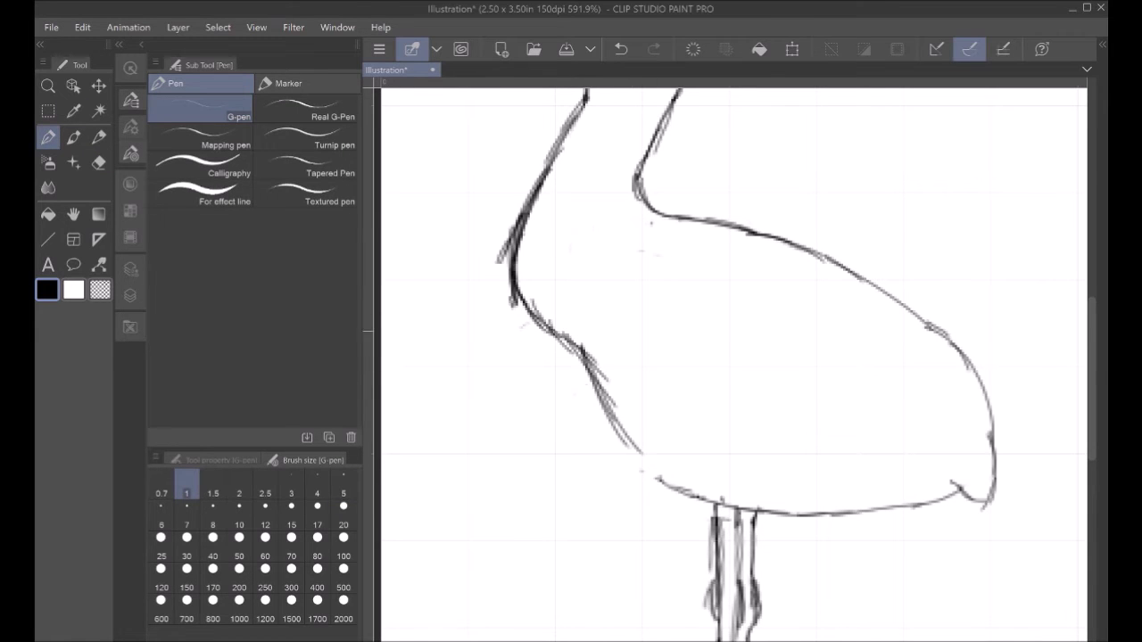
{"action": "left_click_drag", "start_coordinate": [553, 330], "coordinate": [660, 481]}
Step: Select the whole bird with a rectangle, nudge it right to sit well inside the page, and deselect
{"action": "scroll", "coordinate": [731, 366], "scroll_direction": "down", "scroll_amount": 3}
{"action": "left_click_drag", "start_coordinate": [731, 366], "coordinate": [752, 339]}
{"action": "scroll", "coordinate": [731, 366], "scroll_direction": "down", "scroll_amount": 1}
{"action": "key", "text": "m"}
{"action": "left_click_drag", "start_coordinate": [446, 131], "coordinate": [886, 620]}
{"action": "left_click", "coordinate": [954, 321]}
{"action": "left_click_drag", "start_coordinate": [450, 131], "coordinate": [797, 622]}
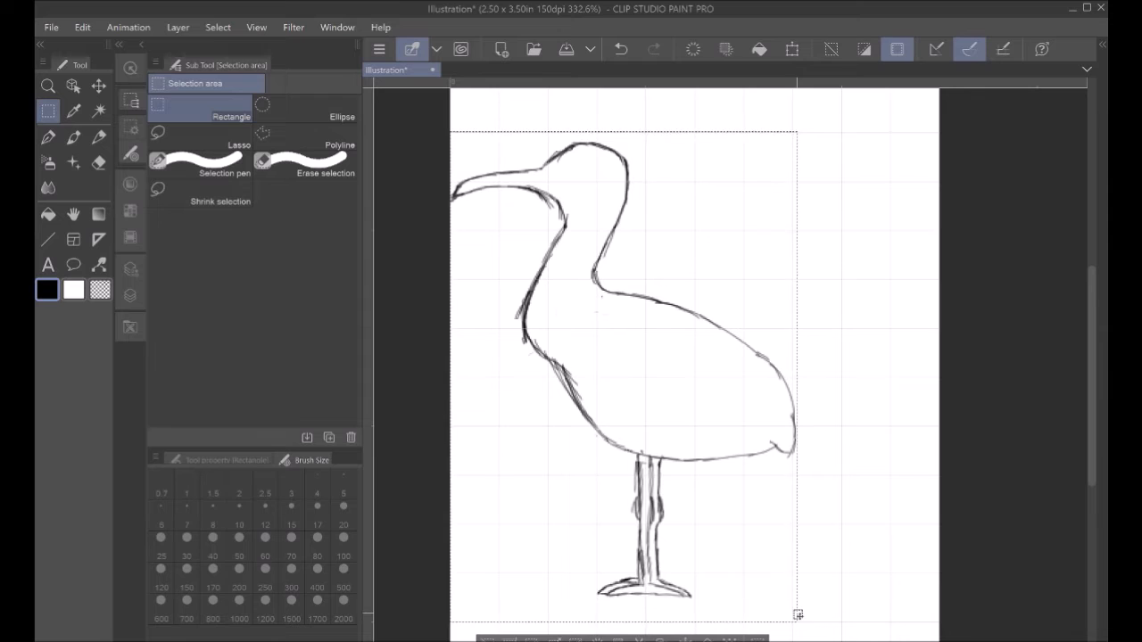
{"action": "key", "text": "k"}
{"action": "key", "text": "Right"}
{"action": "key", "text": "Right"}
{"action": "key", "text": "Right"}
{"action": "key", "text": "Right"}
{"action": "key", "text": "Right"}
{"action": "key", "text": "Right"}
{"action": "key", "text": "Right"}
{"action": "key", "text": "Right"}
{"action": "key", "text": "Right"}
{"action": "key", "text": "Right"}
{"action": "key", "text": "Right"}
{"action": "key", "text": "Right"}
{"action": "key", "text": "Right"}
{"action": "key", "text": "Right"}
{"action": "key", "text": "Right"}
{"action": "key", "text": "Right"}
{"action": "key", "text": "Right"}
{"action": "key", "text": "Right"}
{"action": "key", "text": "Right"}
{"action": "key", "text": "Right"}
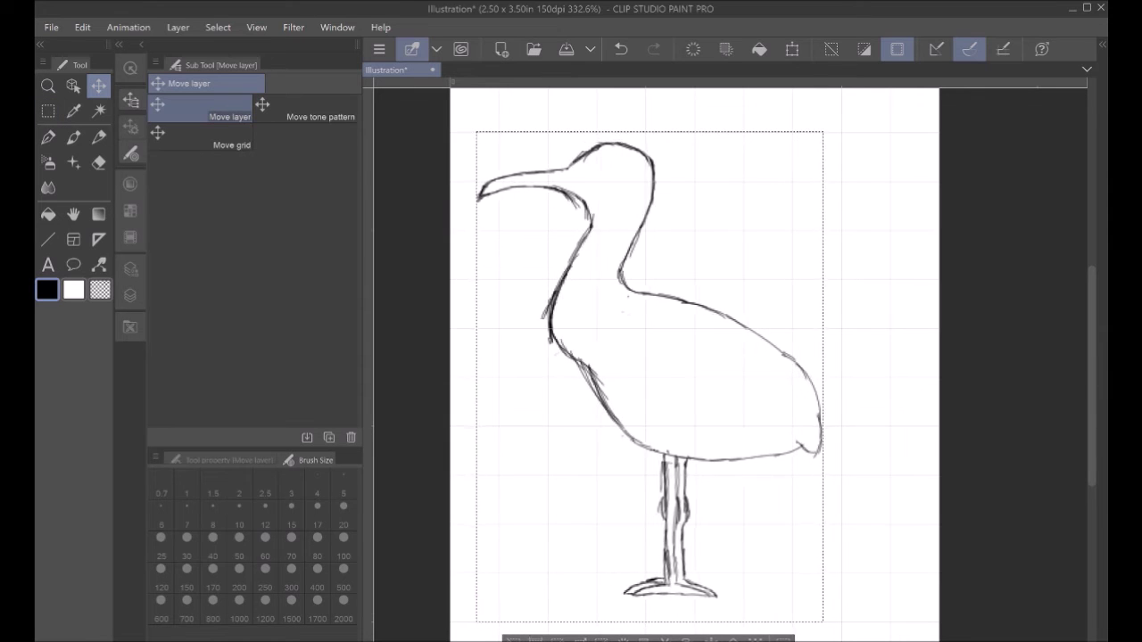
{"action": "key", "text": "Right"}
{"action": "key", "text": "Right"}
{"action": "key", "text": "Right"}
{"action": "key", "text": "Right"}
{"action": "key", "text": "Right"}
{"action": "key", "text": "Right"}
{"action": "key", "text": "Right"}
{"action": "key", "text": "Right"}
{"action": "key", "text": "Right"}
{"action": "key", "text": "Right"}
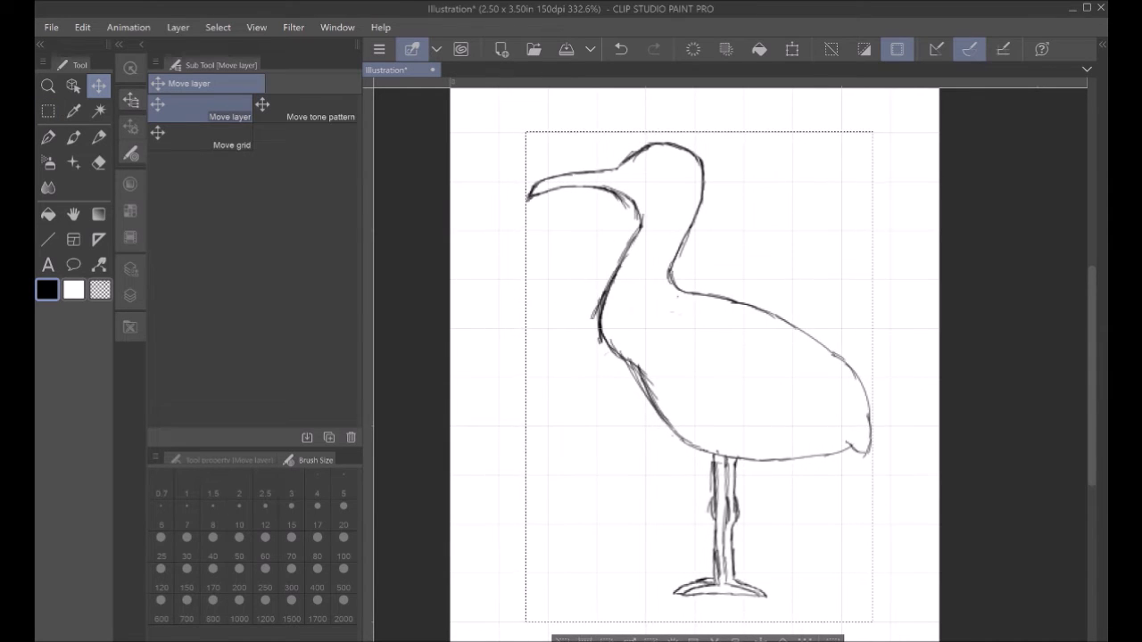
{"action": "left_click", "coordinate": [73, 214]}
{"action": "scroll", "coordinate": [999, 349], "scroll_direction": "down", "scroll_amount": 3}
{"action": "scroll", "coordinate": [999, 350], "scroll_direction": "up", "scroll_amount": 2}
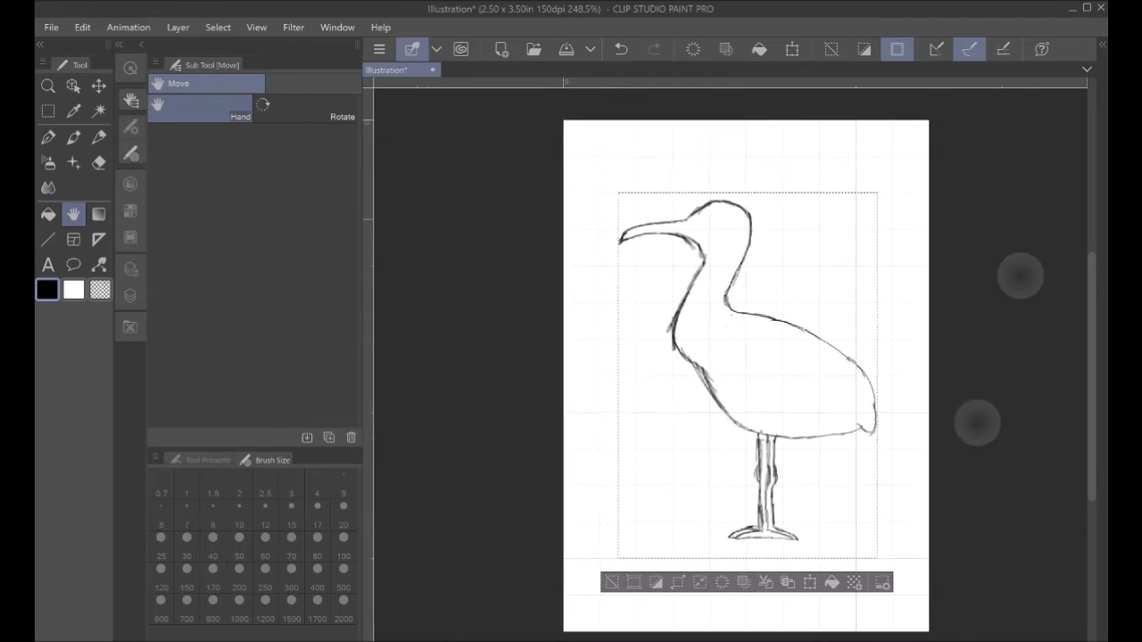
{"action": "scroll", "coordinate": [860, 522], "scroll_direction": "up", "scroll_amount": 2}
{"action": "key", "text": "ctrl+d"}
Step: Clear the selection around the bird and get Layer 2, above the sketch, ready for colouring with the pencil
{"action": "left_click_drag", "start_coordinate": [646, 284], "coordinate": [690, 380]}
{"action": "left_click", "coordinate": [217, 27]}
{"action": "mouse_move", "coordinate": [177, 28]}
{"action": "left_click", "coordinate": [216, 44]}
{"action": "left_click", "coordinate": [130, 210]}
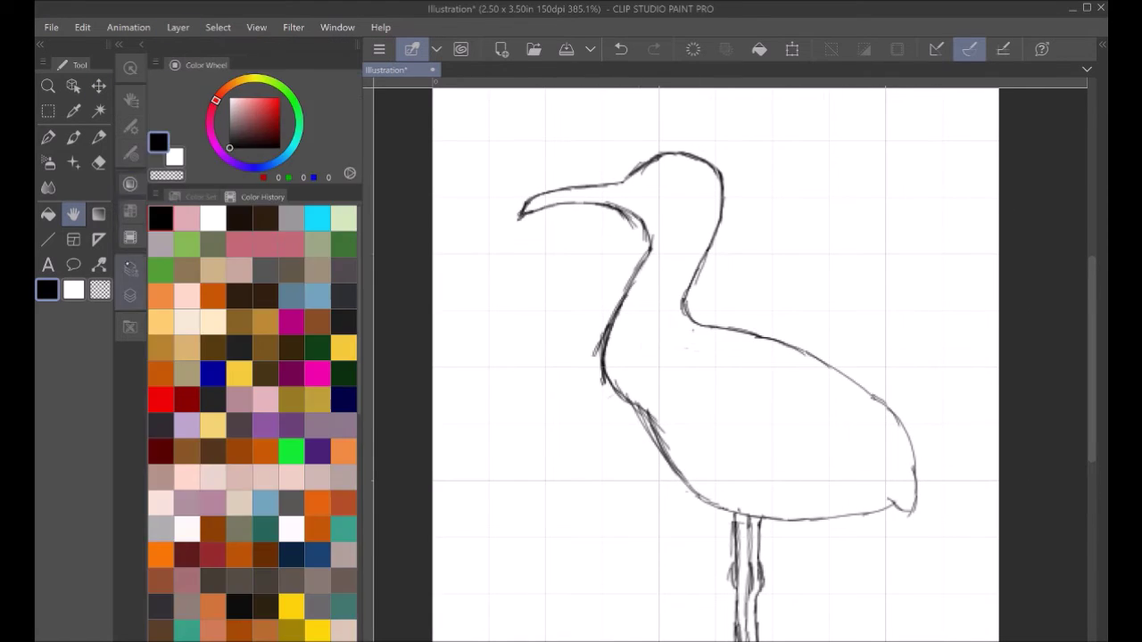
{"action": "left_click", "coordinate": [130, 295]}
{"action": "left_click", "coordinate": [99, 138]}
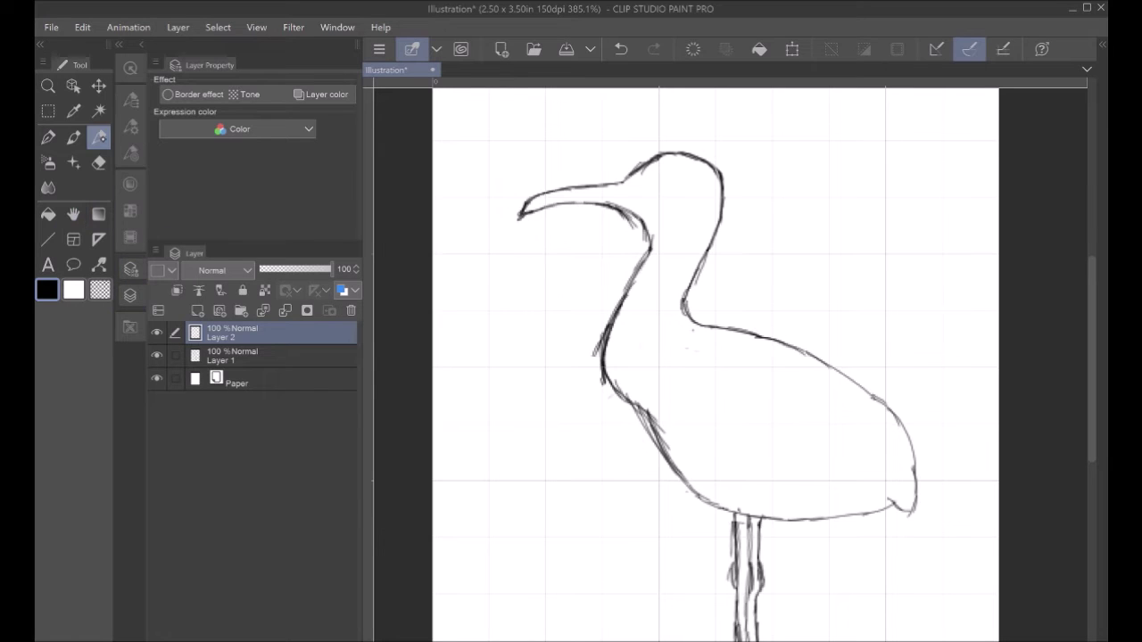
Step: Fill the bird's body with reddish brown (RGB 134, 40, 0) using the Rough pencil at size 20
{"action": "left_click", "coordinate": [131, 238]}
{"action": "left_click", "coordinate": [188, 399]}
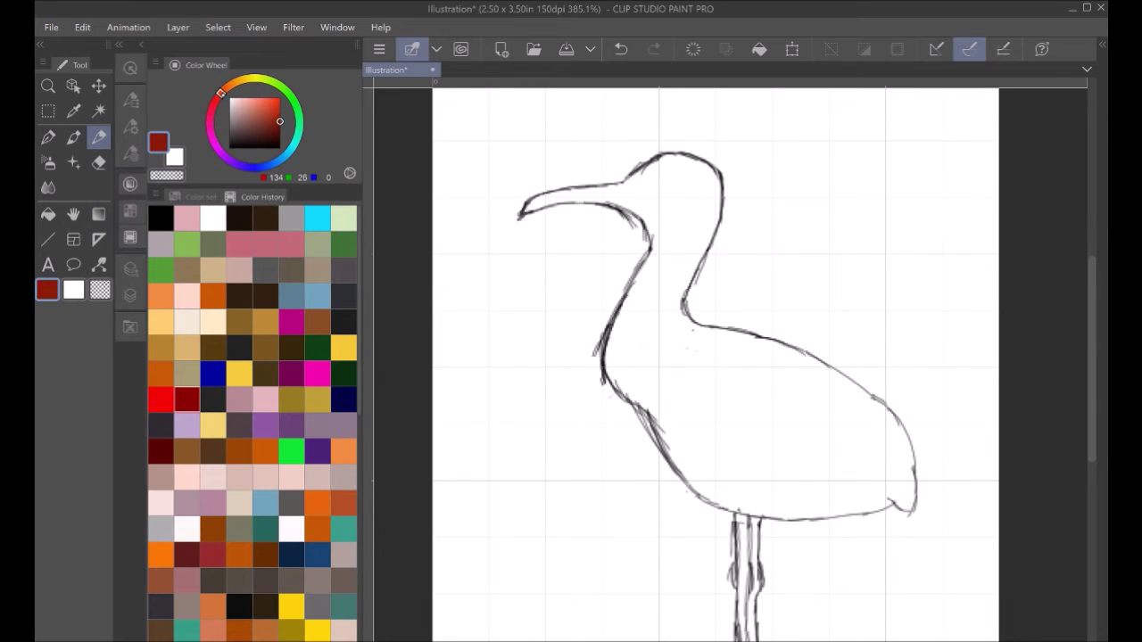
{"action": "left_click", "coordinate": [130, 184]}
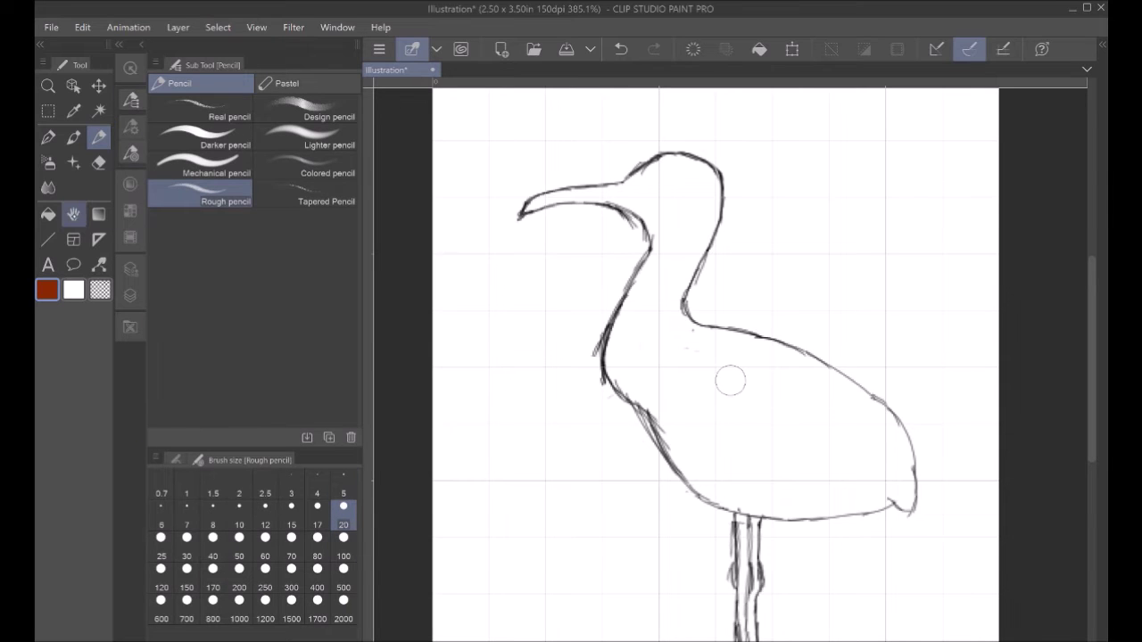
{"action": "scroll", "coordinate": [730, 381], "scroll_direction": "up", "scroll_amount": 3}
{"action": "scroll", "coordinate": [731, 381], "scroll_direction": "down", "scroll_amount": 1}
{"action": "mouse_move", "coordinate": [505, 178]}
{"action": "left_mouse_down"}
{"action": "mouse_move", "coordinate": [480, 279]}
{"action": "mouse_move", "coordinate": [489, 353]}
{"action": "mouse_move", "coordinate": [649, 528]}
{"action": "mouse_move", "coordinate": [748, 541]}
{"action": "mouse_move", "coordinate": [951, 522]}
{"action": "mouse_move", "coordinate": [944, 479]}
{"action": "mouse_move", "coordinate": [784, 472]}
{"action": "mouse_move", "coordinate": [780, 460]}
{"action": "mouse_move", "coordinate": [703, 437]}
{"action": "mouse_move", "coordinate": [680, 385]}
{"action": "mouse_move", "coordinate": [596, 318]}
{"action": "mouse_move", "coordinate": [580, 255]}
{"action": "mouse_move", "coordinate": [533, 221]}
{"action": "mouse_move", "coordinate": [672, 254]}
{"action": "mouse_move", "coordinate": [770, 301]}
{"action": "mouse_move", "coordinate": [915, 434]}
{"action": "mouse_move", "coordinate": [929, 435]}
{"action": "mouse_move", "coordinate": [832, 459]}
{"action": "mouse_move", "coordinate": [806, 451]}
{"action": "mouse_move", "coordinate": [845, 382]}
{"action": "mouse_move", "coordinate": [823, 352]}
{"action": "mouse_move", "coordinate": [706, 401]}
{"action": "mouse_move", "coordinate": [719, 306]}
{"action": "mouse_move", "coordinate": [645, 289]}
{"action": "mouse_move", "coordinate": [727, 312]}
{"action": "mouse_move", "coordinate": [683, 414]}
{"action": "left_mouse_up"}
{"action": "left_click", "coordinate": [73, 214]}
{"action": "mouse_move", "coordinate": [671, 158]}
{"action": "left_mouse_down"}
{"action": "mouse_move", "coordinate": [800, 416]}
{"action": "mouse_move", "coordinate": [822, 384]}
{"action": "left_mouse_up"}
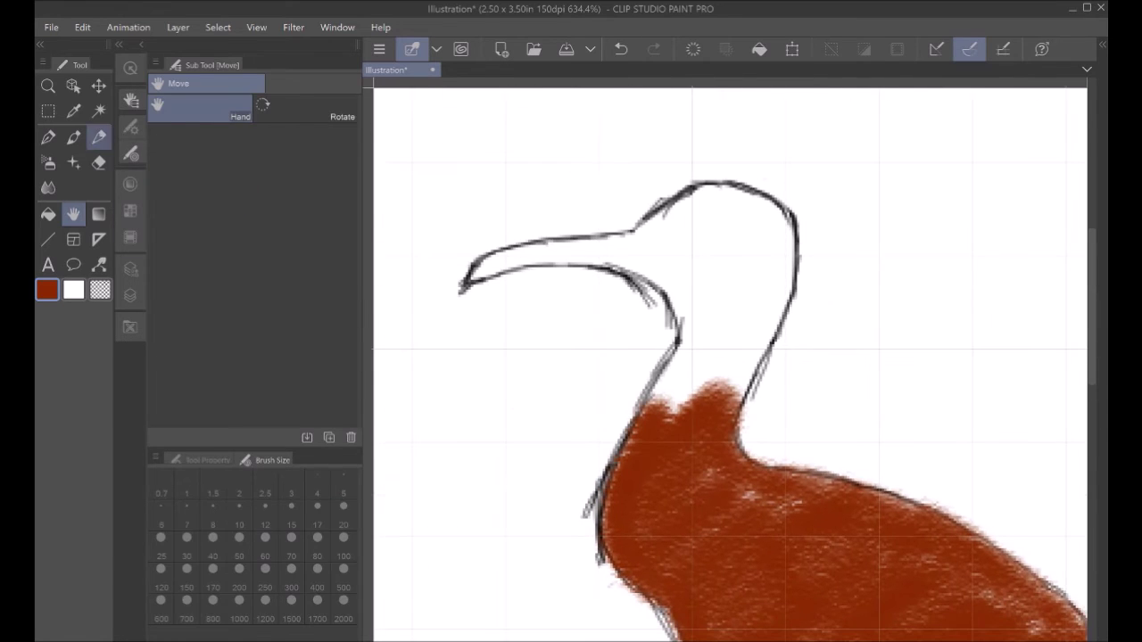
Step: Extend the reddish-brown fill up through the neck and over the whole head, leaving the beak uncoloured
{"action": "mouse_move", "coordinate": [660, 410]}
{"action": "left_mouse_down"}
{"action": "mouse_move", "coordinate": [705, 330]}
{"action": "mouse_move", "coordinate": [785, 294]}
{"action": "mouse_move", "coordinate": [759, 214]}
{"action": "mouse_move", "coordinate": [696, 294]}
{"action": "mouse_move", "coordinate": [644, 228]}
{"action": "mouse_move", "coordinate": [774, 202]}
{"action": "mouse_move", "coordinate": [740, 214]}
{"action": "mouse_move", "coordinate": [724, 286]}
{"action": "left_mouse_up"}
{"action": "key", "text": "space"}
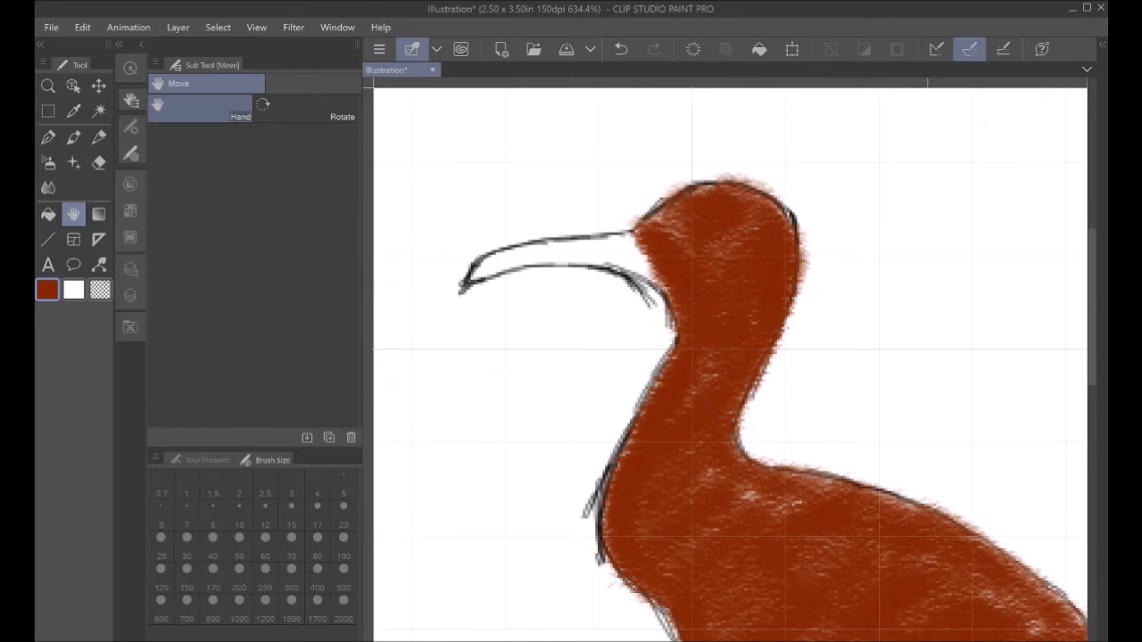
{"action": "left_click_drag", "start_coordinate": [971, 456], "coordinate": [846, 294]}
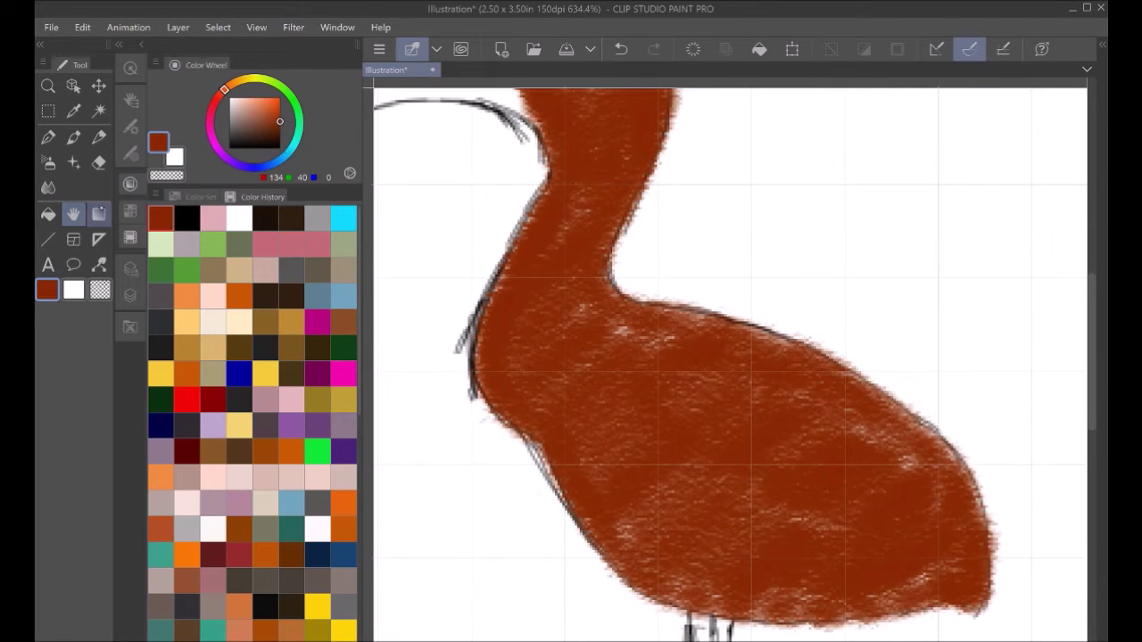
Step: Fill the curved beak with dark grey (RGB 41, 41, 41) using the pencil at size 10
{"action": "left_click_drag", "start_coordinate": [456, 184], "coordinate": [688, 264]}
{"action": "left_click", "coordinate": [187, 217]}
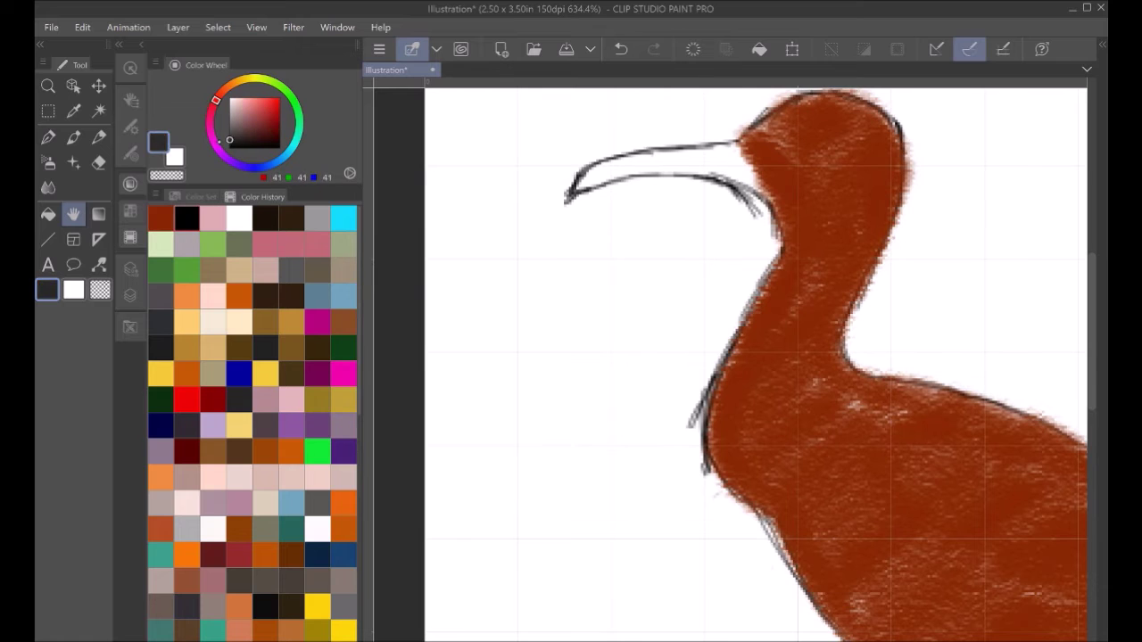
{"action": "left_click", "coordinate": [131, 100]}
{"action": "left_click", "coordinate": [99, 138]}
{"action": "left_click", "coordinate": [239, 513]}
{"action": "left_click", "coordinate": [73, 214]}
{"action": "scroll", "coordinate": [730, 364], "scroll_direction": "up", "scroll_amount": 3}
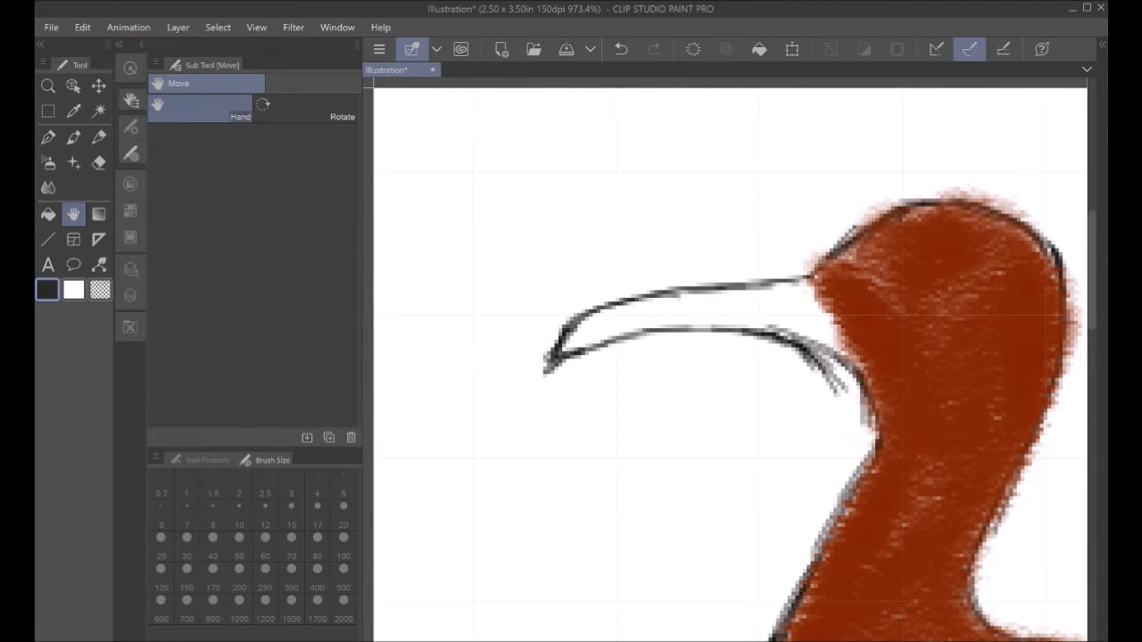
{"action": "key", "text": "p"}
{"action": "mouse_move", "coordinate": [560, 350]}
{"action": "left_mouse_down"}
{"action": "mouse_move", "coordinate": [629, 314]}
{"action": "mouse_move", "coordinate": [769, 287]}
{"action": "mouse_move", "coordinate": [801, 343]}
{"action": "left_mouse_up"}
Step: Colour the edge of the face and throat behind the beak in reddish brown (RGB 134, 40, 0)
{"action": "left_click", "coordinate": [131, 184]}
{"action": "left_click", "coordinate": [186, 218]}
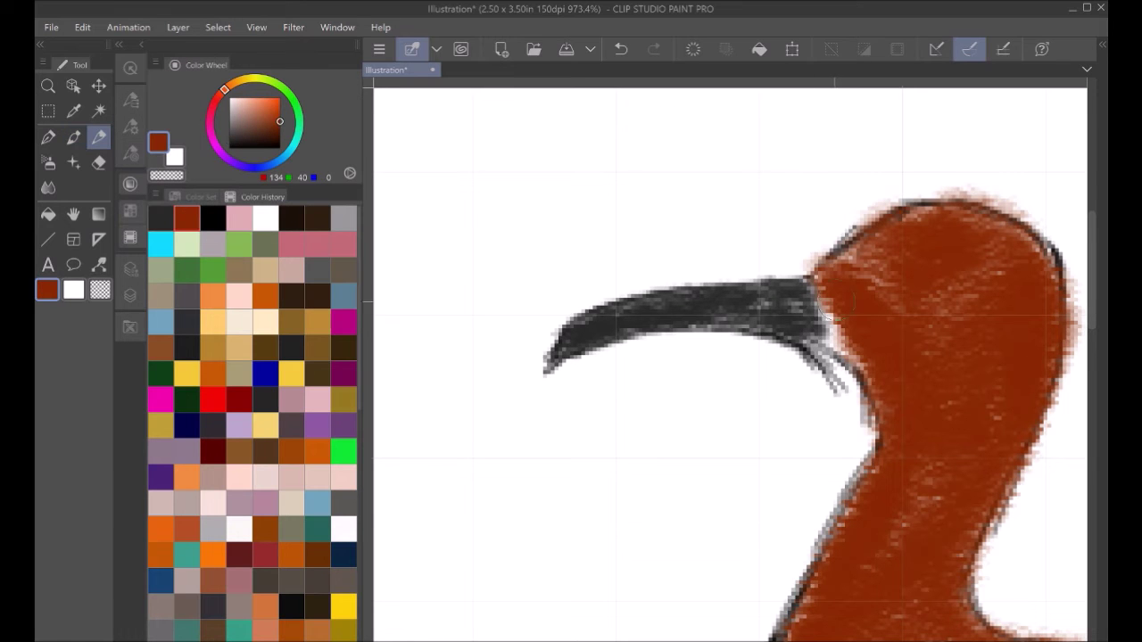
{"action": "left_click_drag", "start_coordinate": [814, 289], "coordinate": [875, 400]}
Step: Colour the front leg and its foot in medium-dark grey (RGB 71, 70, 70)
{"action": "left_click", "coordinate": [73, 214]}
{"action": "mouse_move", "coordinate": [785, 571]}
{"action": "left_mouse_down"}
{"action": "mouse_move", "coordinate": [600, 313]}
{"action": "mouse_move", "coordinate": [571, 116]}
{"action": "left_mouse_up"}
{"action": "mouse_move", "coordinate": [615, 616]}
{"action": "left_mouse_down"}
{"action": "mouse_move", "coordinate": [644, 208]}
{"action": "mouse_move", "coordinate": [687, 123]}
{"action": "left_mouse_up"}
{"action": "left_click", "coordinate": [99, 137]}
{"action": "left_click", "coordinate": [130, 184]}
{"action": "left_click", "coordinate": [130, 183]}
{"action": "left_click", "coordinate": [187, 218]}
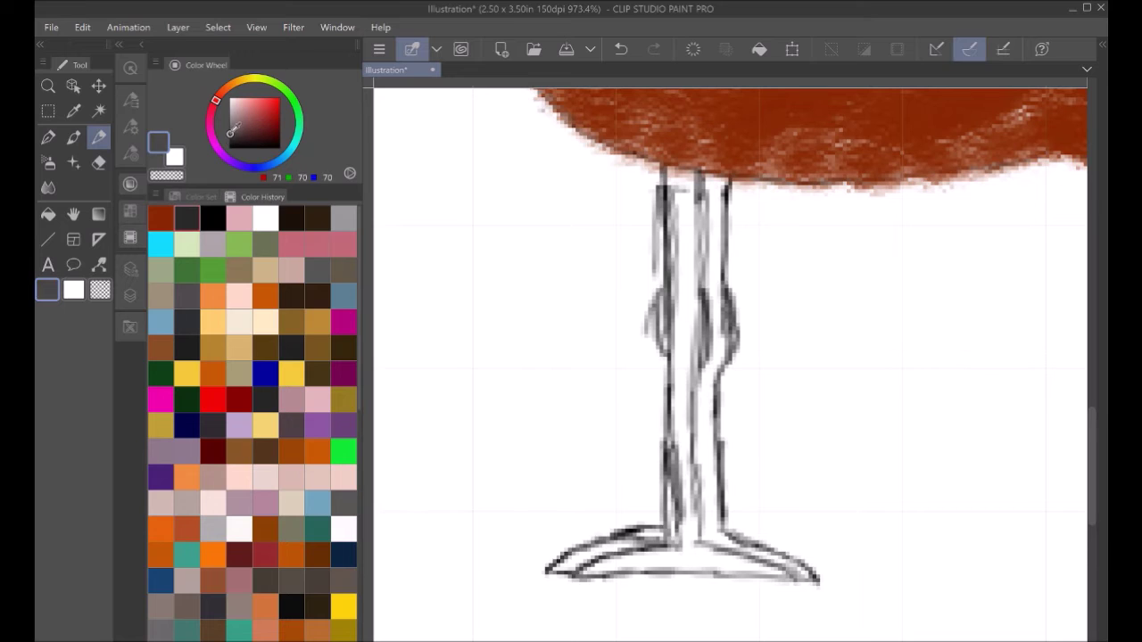
{"action": "mouse_move", "coordinate": [682, 182]}
{"action": "left_mouse_down"}
{"action": "mouse_move", "coordinate": [666, 330]}
{"action": "mouse_move", "coordinate": [684, 304]}
{"action": "mouse_move", "coordinate": [687, 551]}
{"action": "mouse_move", "coordinate": [613, 566]}
{"action": "mouse_move", "coordinate": [711, 555]}
{"action": "mouse_move", "coordinate": [759, 571]}
{"action": "left_mouse_up"}
Step: Colour the rear leg and the upper toes in darker tones, using near-black (RGB 15, 15, 15) for the leg
{"action": "left_click", "coordinate": [212, 217]}
{"action": "mouse_move", "coordinate": [607, 555]}
{"action": "left_mouse_down"}
{"action": "mouse_move", "coordinate": [573, 557]}
{"action": "mouse_move", "coordinate": [561, 571]}
{"action": "left_mouse_up"}
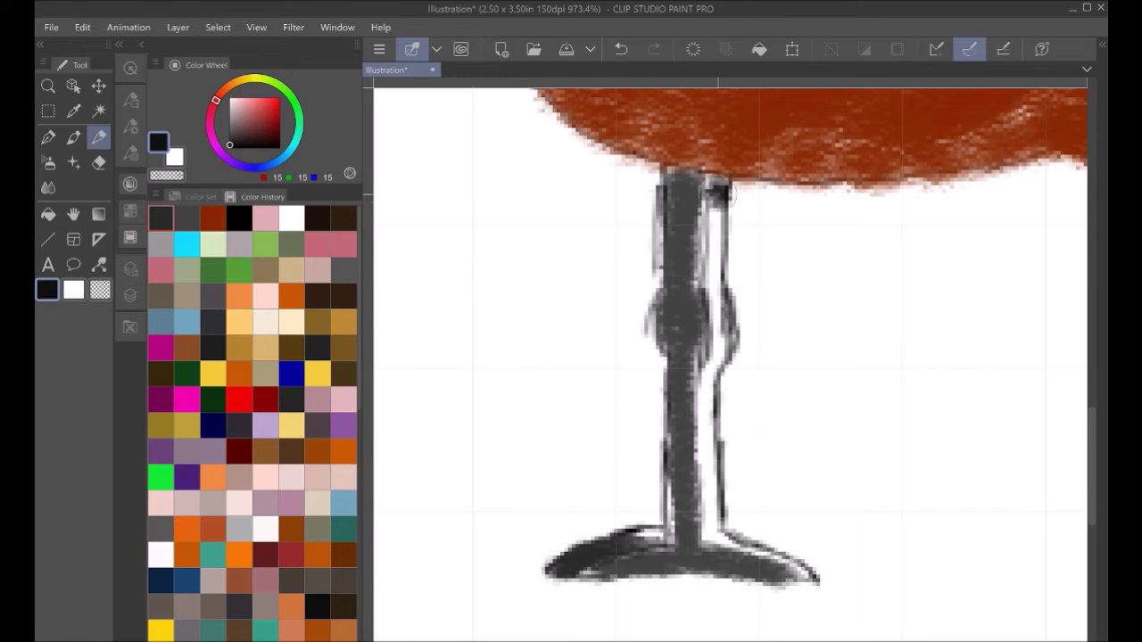
{"action": "mouse_move", "coordinate": [718, 189]}
{"action": "left_mouse_down"}
{"action": "mouse_move", "coordinate": [707, 510]}
{"action": "mouse_move", "coordinate": [725, 544]}
{"action": "mouse_move", "coordinate": [808, 580]}
{"action": "left_mouse_up"}
{"action": "left_click_drag", "start_coordinate": [648, 533], "coordinate": [675, 534]}
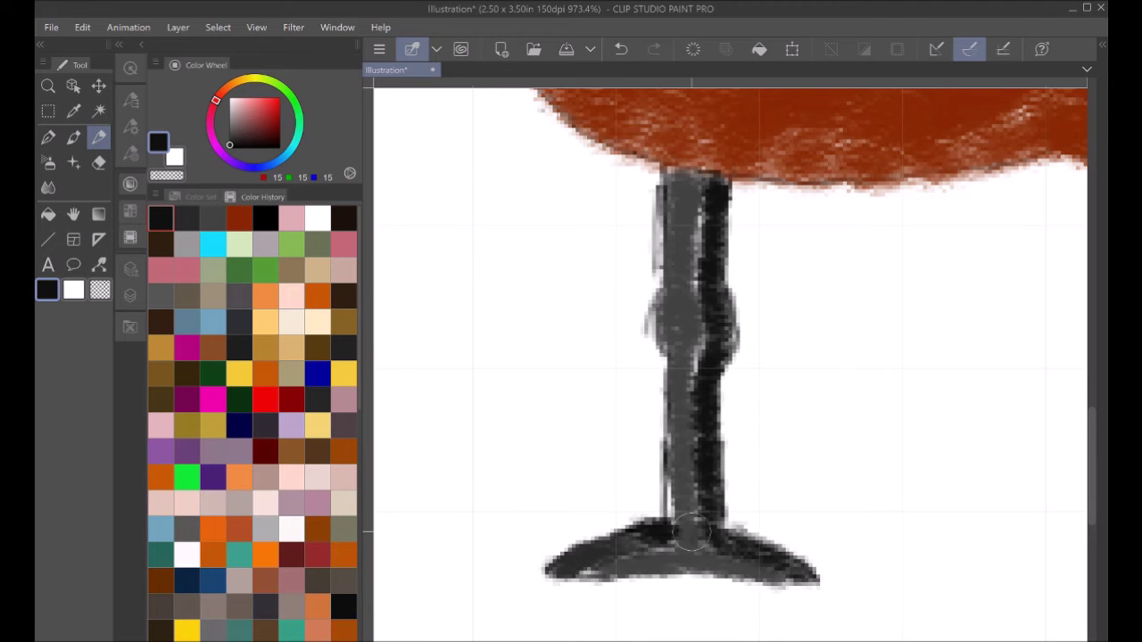
Step: Paint an upright oval eye on the head in bright cyan (RGB 0, 223, 255), redoing the first stroke nearer the beak
{"action": "scroll", "coordinate": [730, 364], "scroll_direction": "down", "scroll_amount": 4}
{"action": "scroll", "coordinate": [730, 363], "scroll_direction": "up", "scroll_amount": 4}
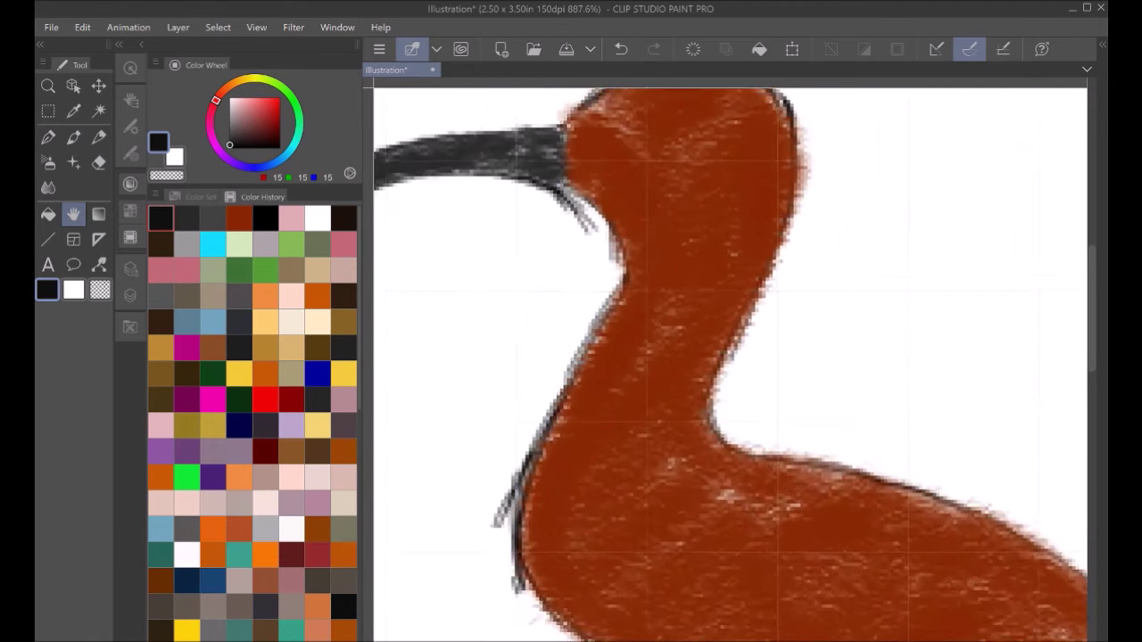
{"action": "scroll", "coordinate": [730, 364], "scroll_direction": "up", "scroll_amount": 2}
{"action": "mouse_move", "coordinate": [730, 364]}
{"action": "left_mouse_down"}
{"action": "mouse_move", "coordinate": [750, 370]}
{"action": "mouse_move", "coordinate": [794, 337]}
{"action": "left_mouse_up"}
{"action": "left_click", "coordinate": [213, 245]}
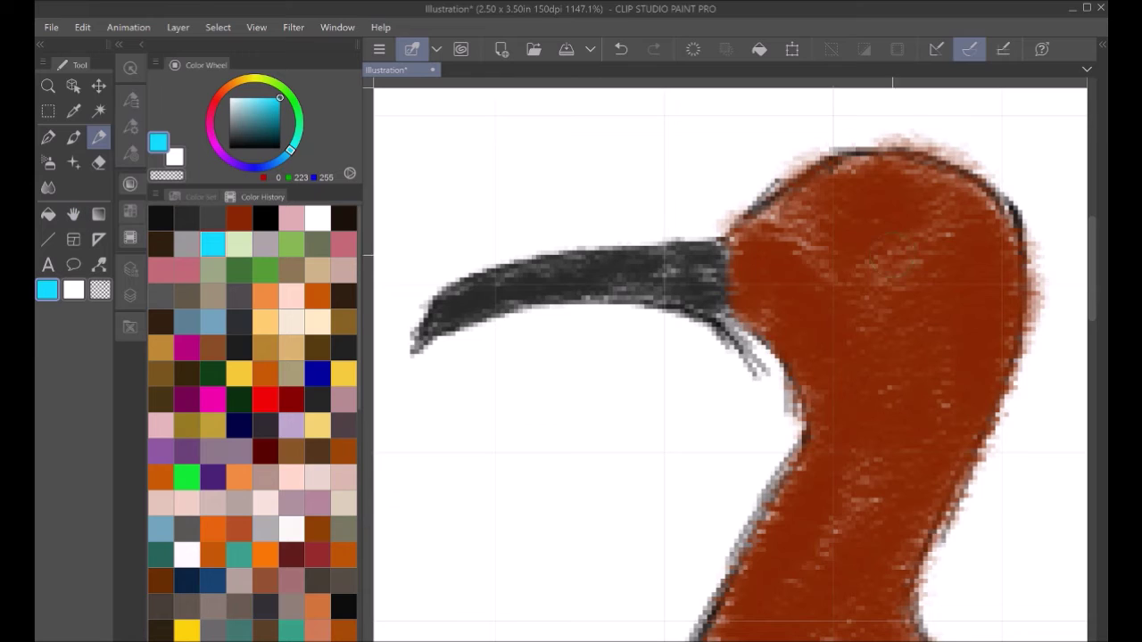
{"action": "left_click_drag", "start_coordinate": [891, 255], "coordinate": [885, 283]}
{"action": "key", "text": "ctrl+z"}
{"action": "mouse_move", "coordinate": [817, 232]}
{"action": "left_mouse_down"}
{"action": "mouse_move", "coordinate": [813, 253]}
{"action": "mouse_move", "coordinate": [829, 258]}
{"action": "mouse_move", "coordinate": [832, 241]}
{"action": "mouse_move", "coordinate": [819, 260]}
{"action": "mouse_move", "coordinate": [834, 223]}
{"action": "left_mouse_up"}
Step: Add a black pupil inside the cyan eye and a round white highlight at its upper edge
{"action": "left_click", "coordinate": [187, 218]}
{"action": "left_click", "coordinate": [344, 218]}
{"action": "key", "text": "p"}
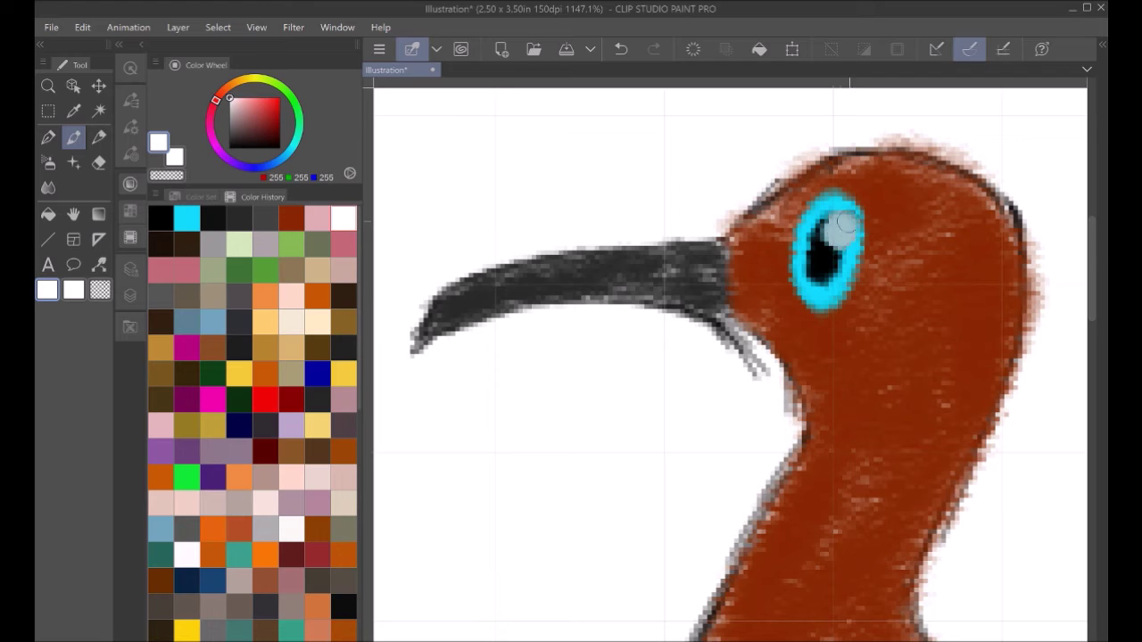
{"action": "left_click", "coordinate": [837, 230]}
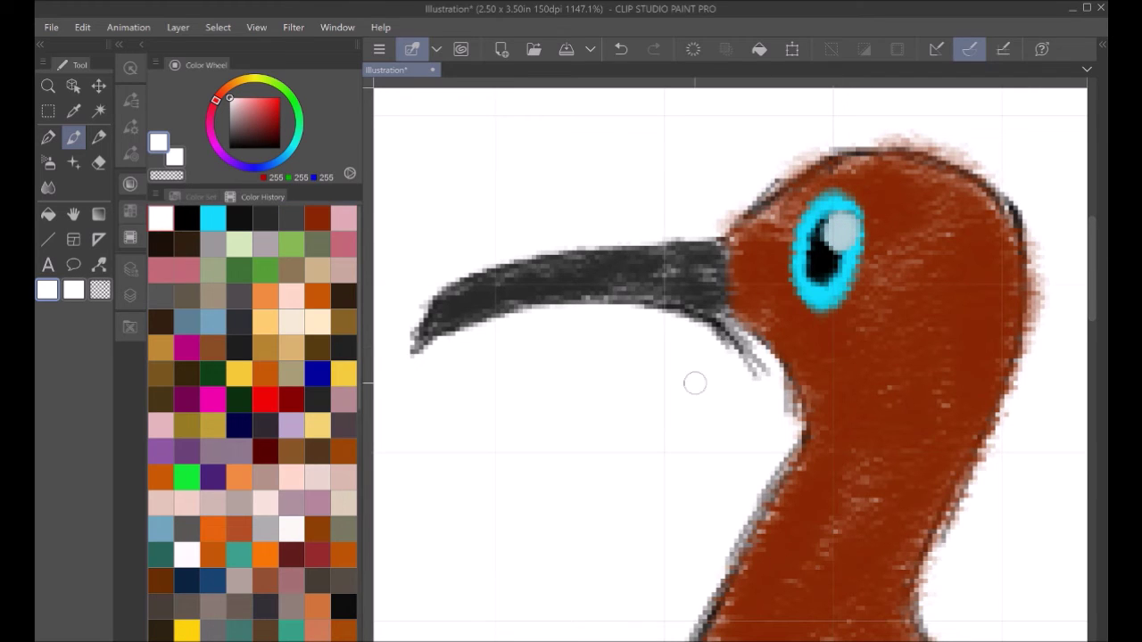
Step: Draw a short black mouth line from the base of the beak into the face with the Rough pencil at size 5
{"action": "left_click", "coordinate": [186, 217]}
{"action": "left_click", "coordinate": [99, 137]}
{"action": "left_click", "coordinate": [131, 99]}
{"action": "left_click", "coordinate": [343, 484]}
{"action": "left_click_drag", "start_coordinate": [686, 301], "coordinate": [749, 299]}
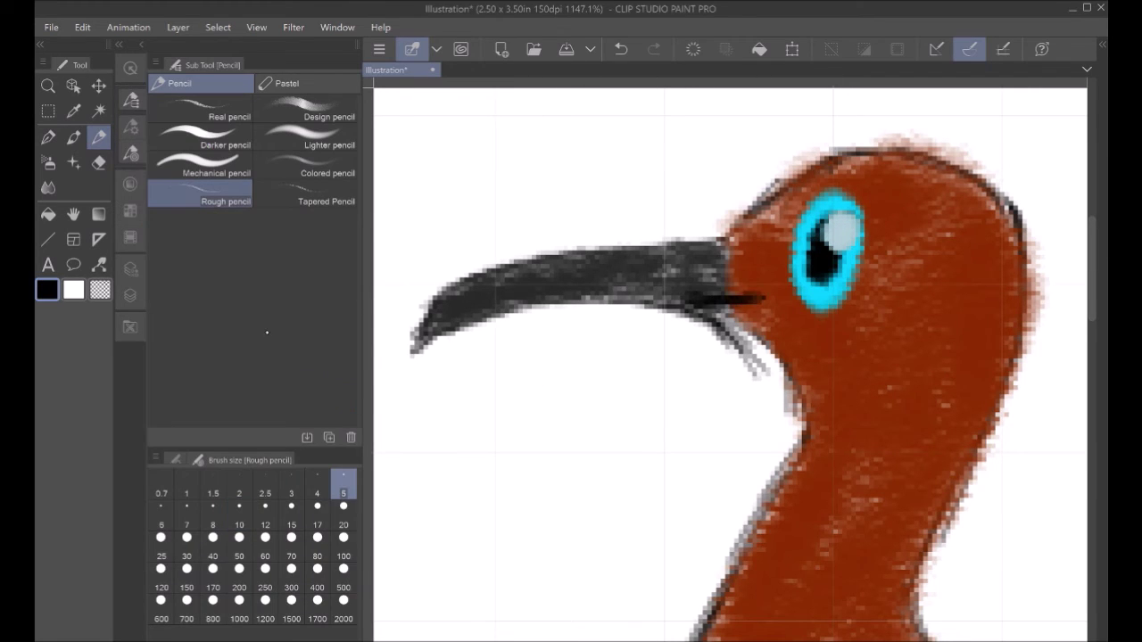
Step: Draw a curved wing line across the body in dark brown (RGB 89, 26, 0), hooking upward at its front end
{"action": "scroll", "coordinate": [730, 363], "scroll_direction": "down", "scroll_amount": 6}
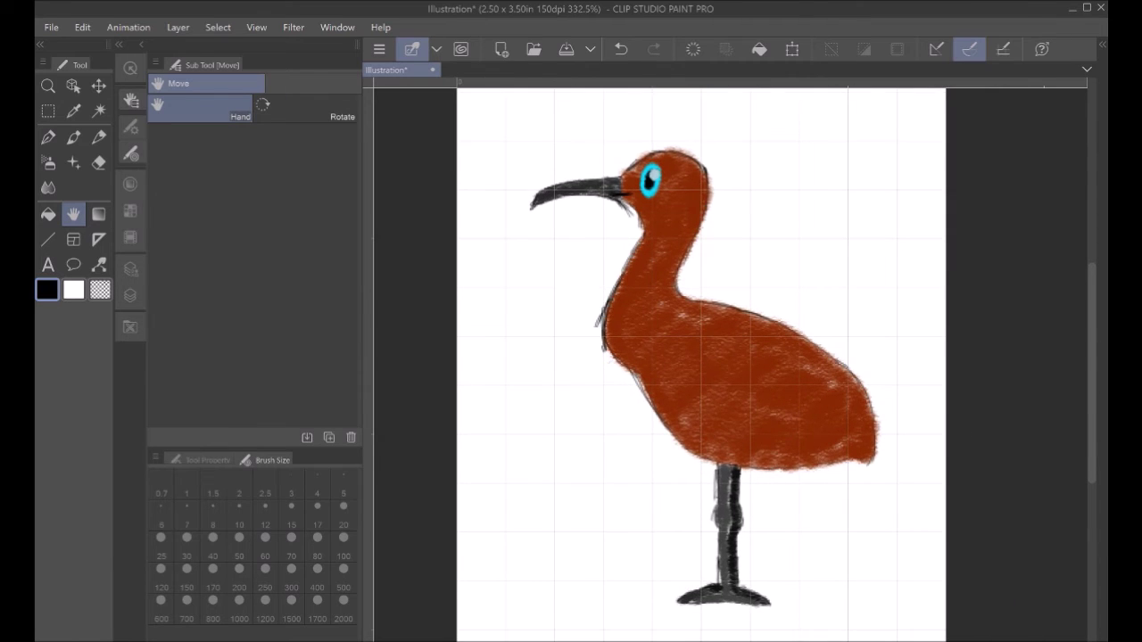
{"action": "scroll", "coordinate": [728, 371], "scroll_direction": "up", "scroll_amount": 6}
{"action": "left_click", "coordinate": [130, 184]}
{"action": "left_click", "coordinate": [318, 218]}
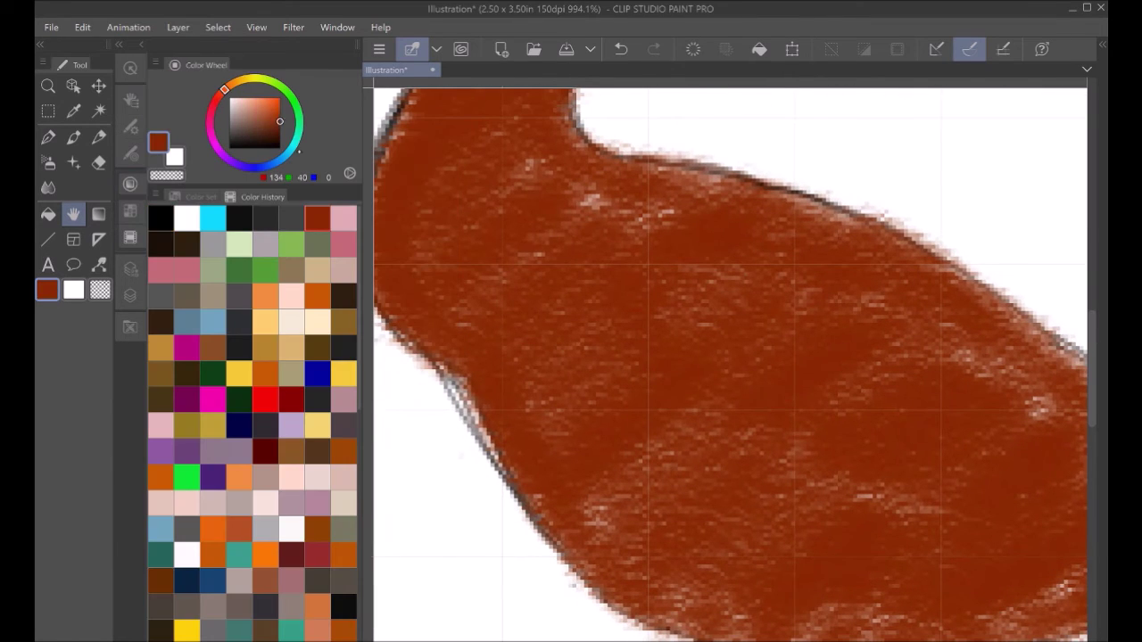
{"action": "key", "text": "b"}
{"action": "mouse_move", "coordinate": [584, 361]}
{"action": "left_mouse_down"}
{"action": "mouse_move", "coordinate": [734, 454]}
{"action": "mouse_move", "coordinate": [974, 508]}
{"action": "left_mouse_up"}
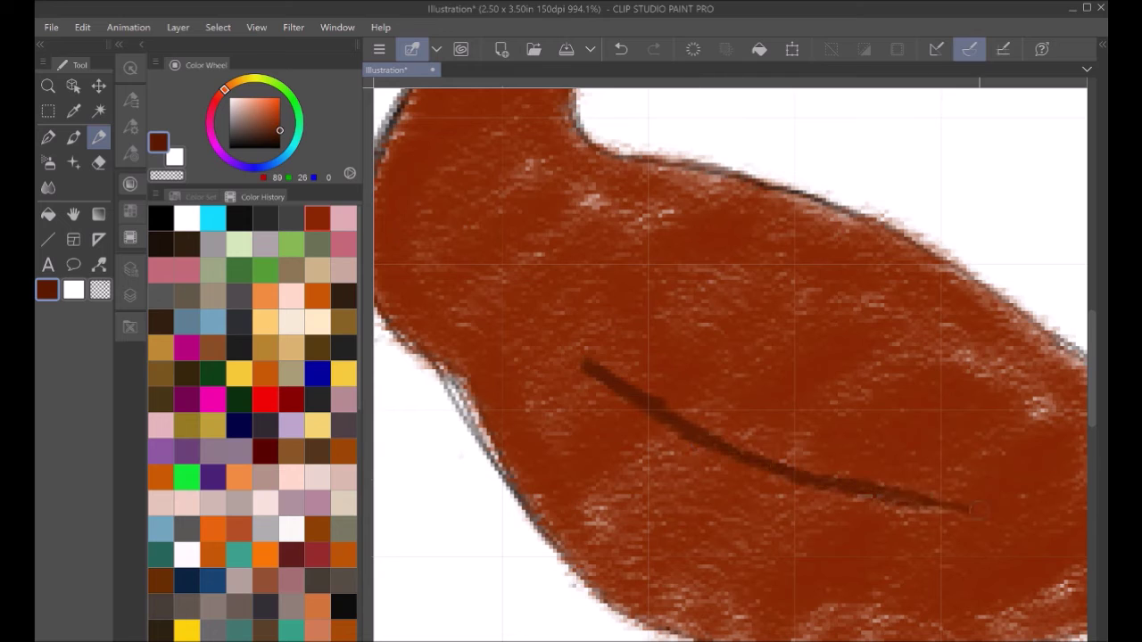
{"action": "left_click_drag", "start_coordinate": [591, 369], "coordinate": [575, 339]}
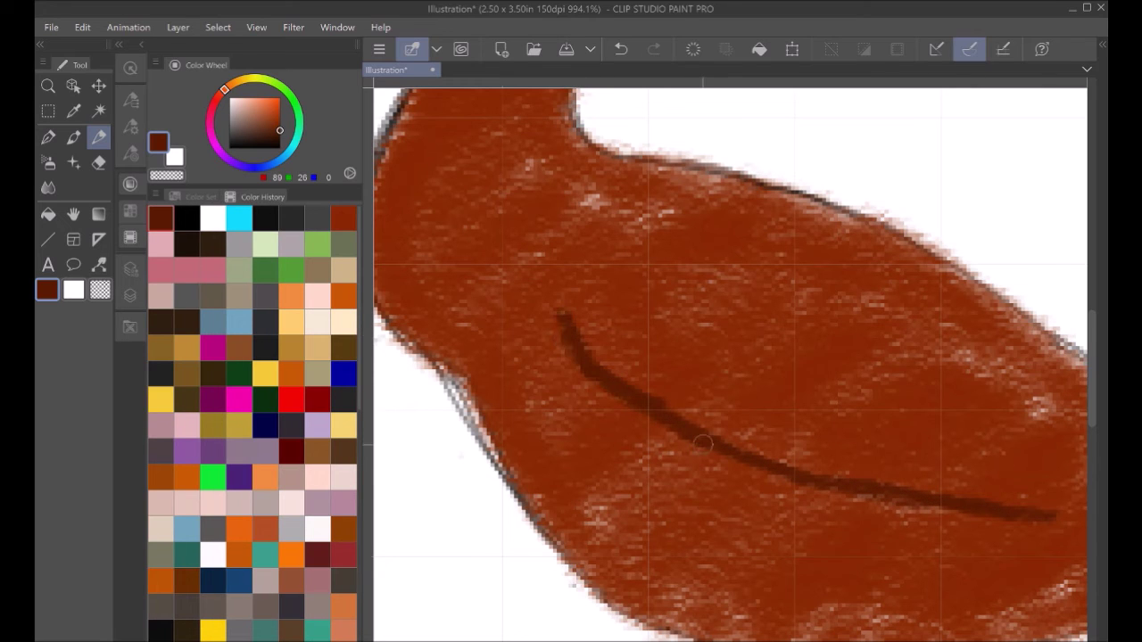
Step: Hide the sketch on Layer 1 and erase the ragged colour around the beak, forehead and front of the neck
{"action": "left_click", "coordinate": [73, 214]}
{"action": "scroll", "coordinate": [761, 494], "scroll_direction": "down", "scroll_amount": 4}
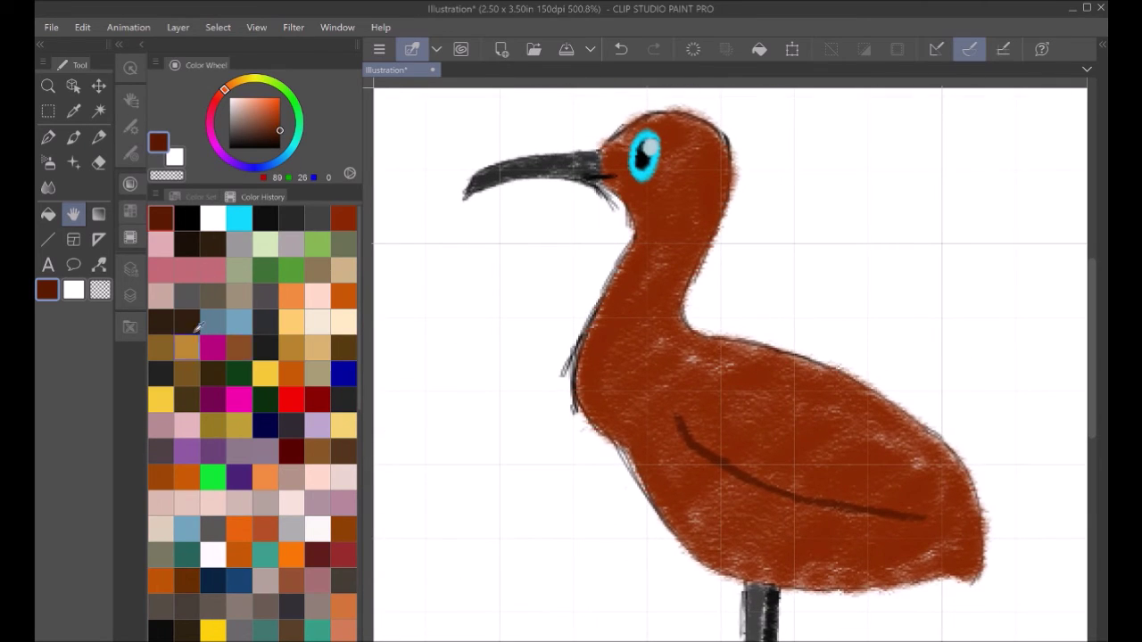
{"action": "left_click", "coordinate": [131, 295]}
{"action": "left_click", "coordinate": [157, 355]}
{"action": "left_click", "coordinate": [99, 162]}
{"action": "scroll", "coordinate": [730, 365], "scroll_direction": "up", "scroll_amount": 4}
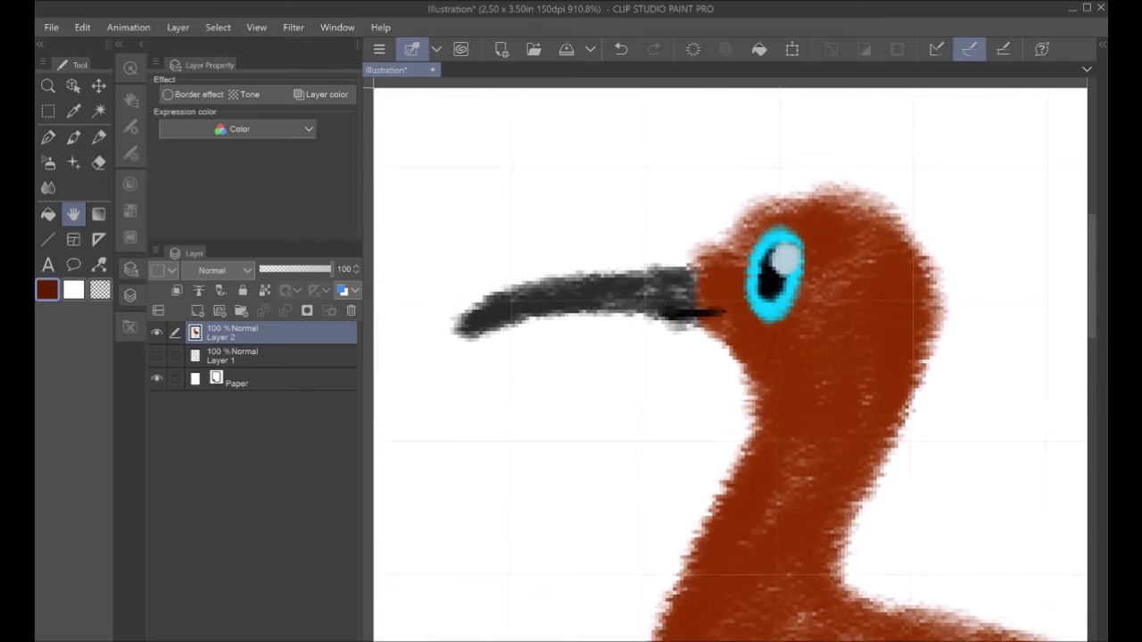
{"action": "scroll", "coordinate": [500, 268], "scroll_direction": "up", "scroll_amount": 2}
{"action": "key", "text": "e"}
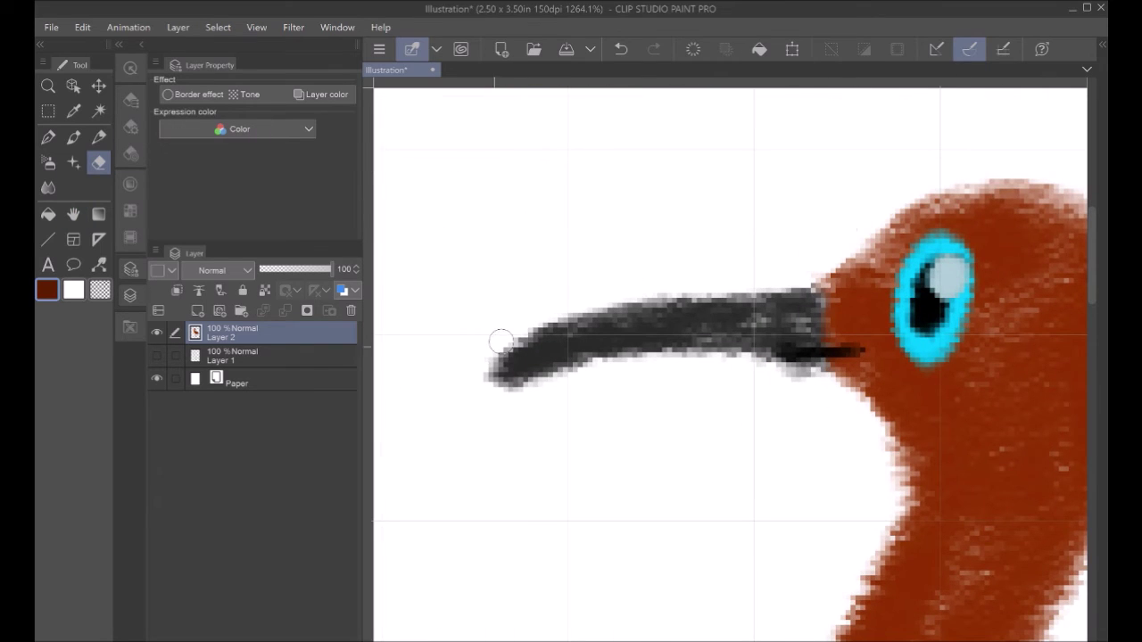
{"action": "left_click_drag", "start_coordinate": [858, 420], "coordinate": [842, 600]}
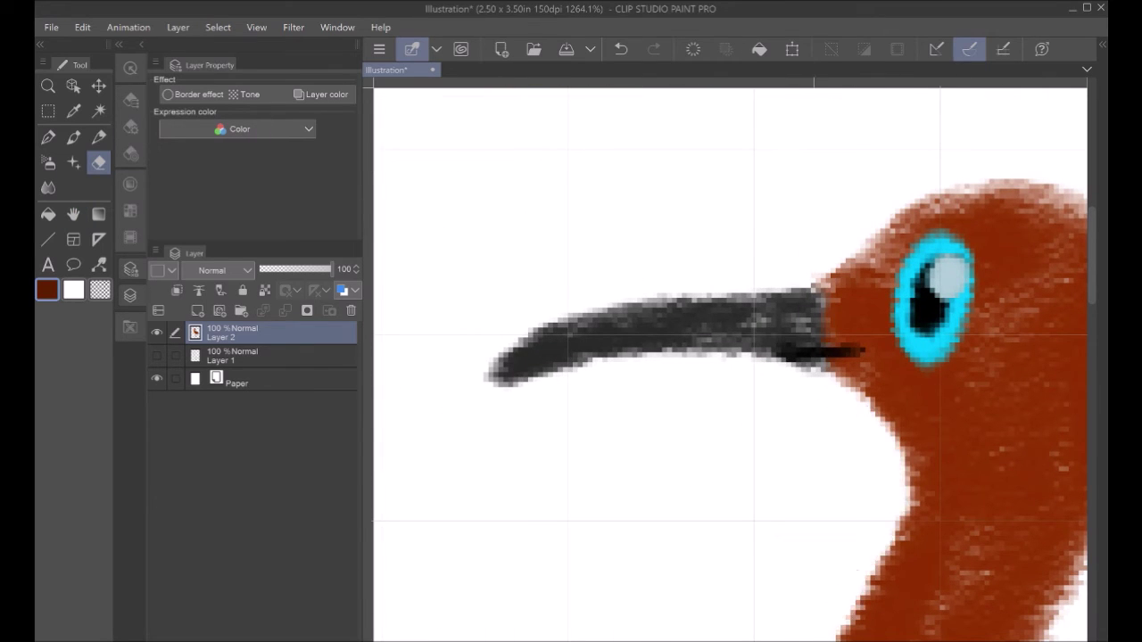
Step: Erase the rough colour edges along the bird's breast and lower belly for a cleaner contour
{"action": "left_click_drag", "start_coordinate": [675, 588], "coordinate": [589, 185]}
{"action": "mouse_move", "coordinate": [709, 296]}
{"action": "left_mouse_down"}
{"action": "mouse_move", "coordinate": [714, 601]}
{"action": "mouse_move", "coordinate": [810, 638]}
{"action": "mouse_move", "coordinate": [724, 326]}
{"action": "mouse_move", "coordinate": [500, 170]}
{"action": "mouse_move", "coordinate": [589, 366]}
{"action": "left_mouse_up"}
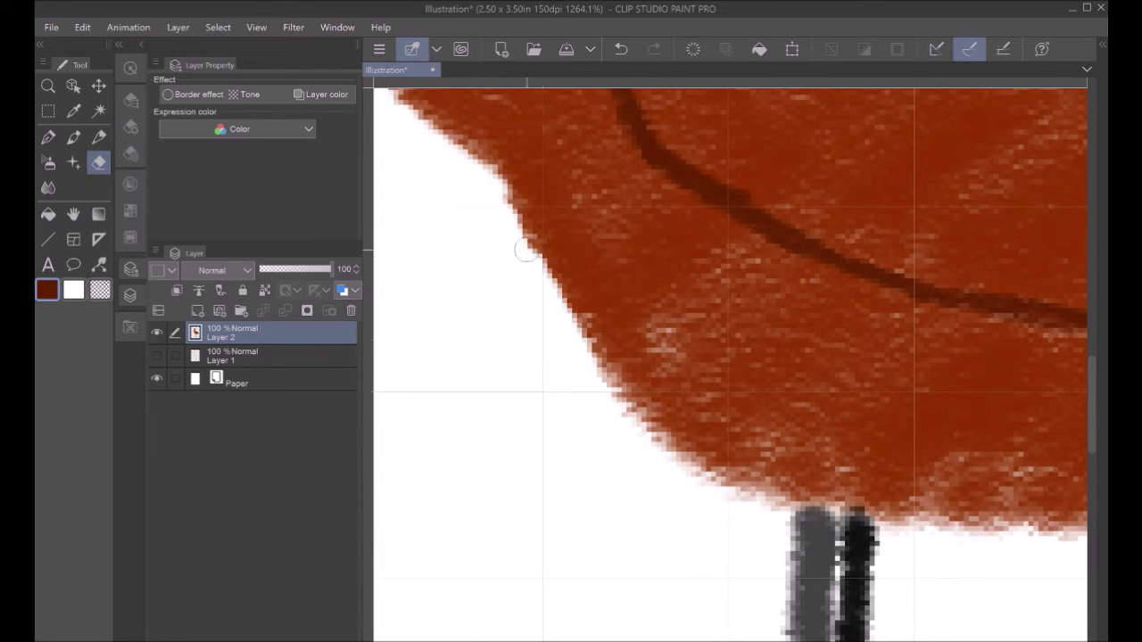
{"action": "mouse_move", "coordinate": [526, 251]}
{"action": "left_mouse_down"}
{"action": "mouse_move", "coordinate": [768, 501]}
{"action": "mouse_move", "coordinate": [631, 243]}
{"action": "mouse_move", "coordinate": [668, 171]}
{"action": "mouse_move", "coordinate": [714, 276]}
{"action": "mouse_move", "coordinate": [720, 411]}
{"action": "left_mouse_up"}
Step: Add black strokes across the tops of the legs, into the gap between them and along the toes
{"action": "left_click", "coordinate": [99, 137]}
{"action": "left_click", "coordinate": [130, 184]}
{"action": "left_click", "coordinate": [186, 217]}
{"action": "left_click_drag", "start_coordinate": [690, 186], "coordinate": [718, 188]}
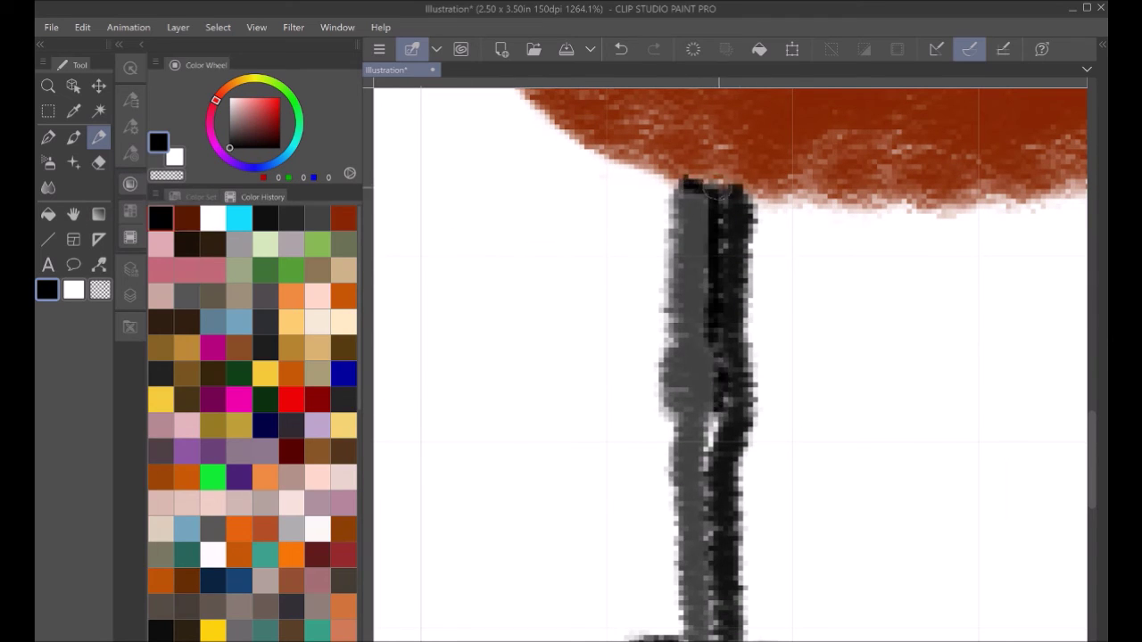
{"action": "mouse_move", "coordinate": [718, 415]}
{"action": "left_mouse_down"}
{"action": "mouse_move", "coordinate": [714, 639]}
{"action": "mouse_move", "coordinate": [697, 393]}
{"action": "mouse_move", "coordinate": [740, 438]}
{"action": "mouse_move", "coordinate": [810, 462]}
{"action": "left_mouse_up"}
{"action": "left_click_drag", "start_coordinate": [665, 428], "coordinate": [568, 453]}
{"action": "left_click_drag", "start_coordinate": [608, 428], "coordinate": [659, 410]}
{"action": "key", "text": "space"}
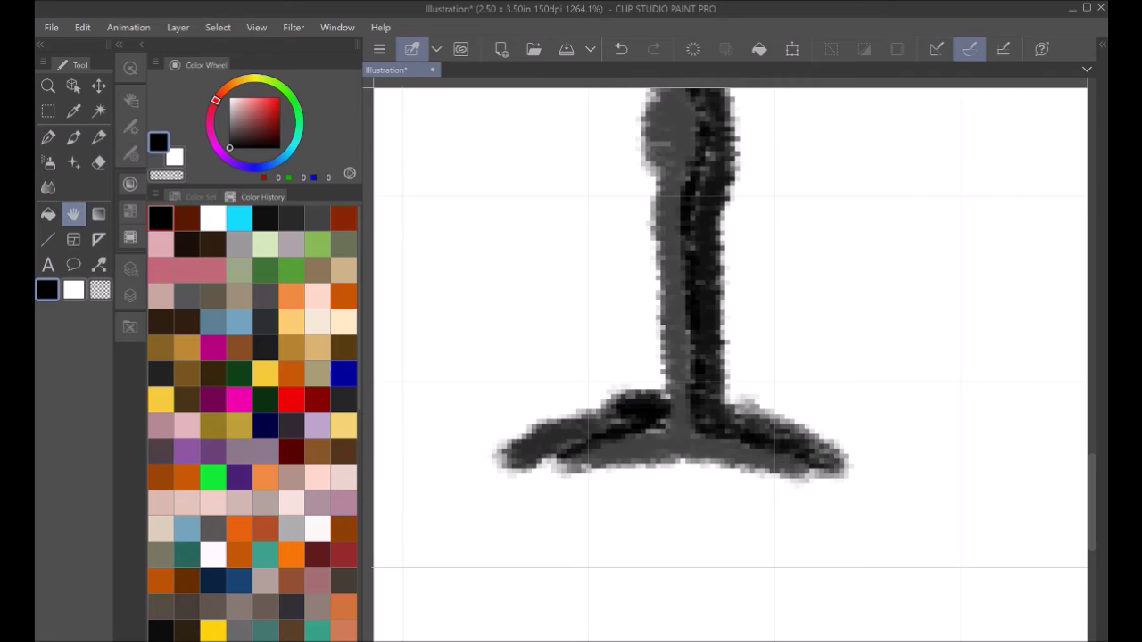
{"action": "left_click_drag", "start_coordinate": [874, 320], "coordinate": [833, 491]}
{"action": "left_click_drag", "start_coordinate": [620, 566], "coordinate": [647, 572]}
Step: Erase the fuzzy edges along both legs, the knees and the tops of the toes to sharpen their outlines
{"action": "key", "text": "e"}
{"action": "left_click_drag", "start_coordinate": [631, 120], "coordinate": [633, 482]}
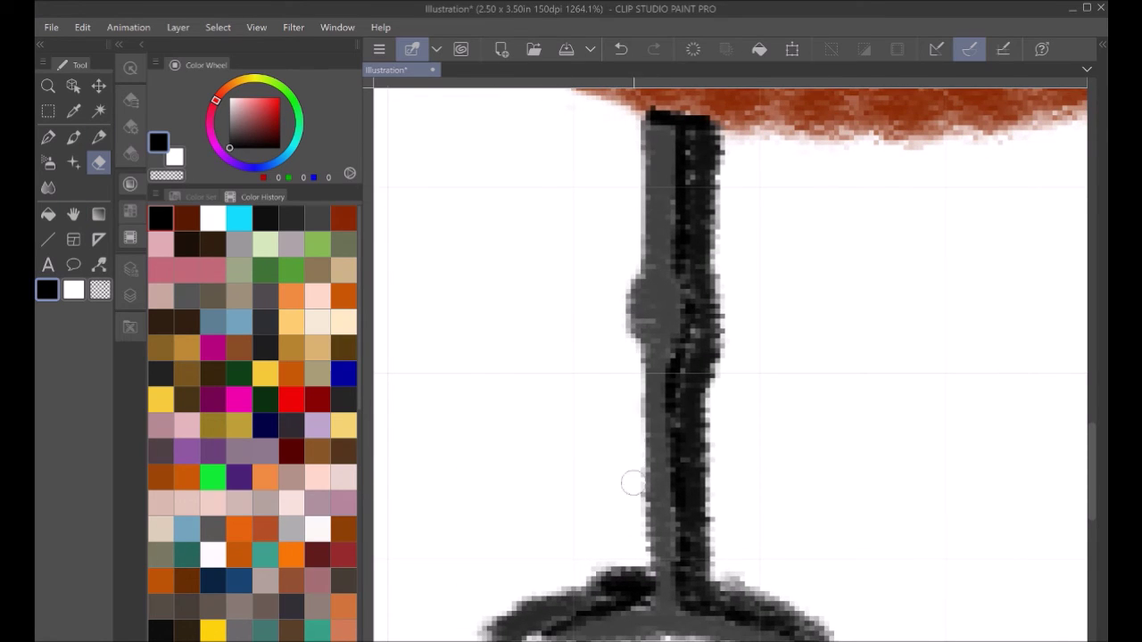
{"action": "left_click_drag", "start_coordinate": [557, 581], "coordinate": [520, 638]}
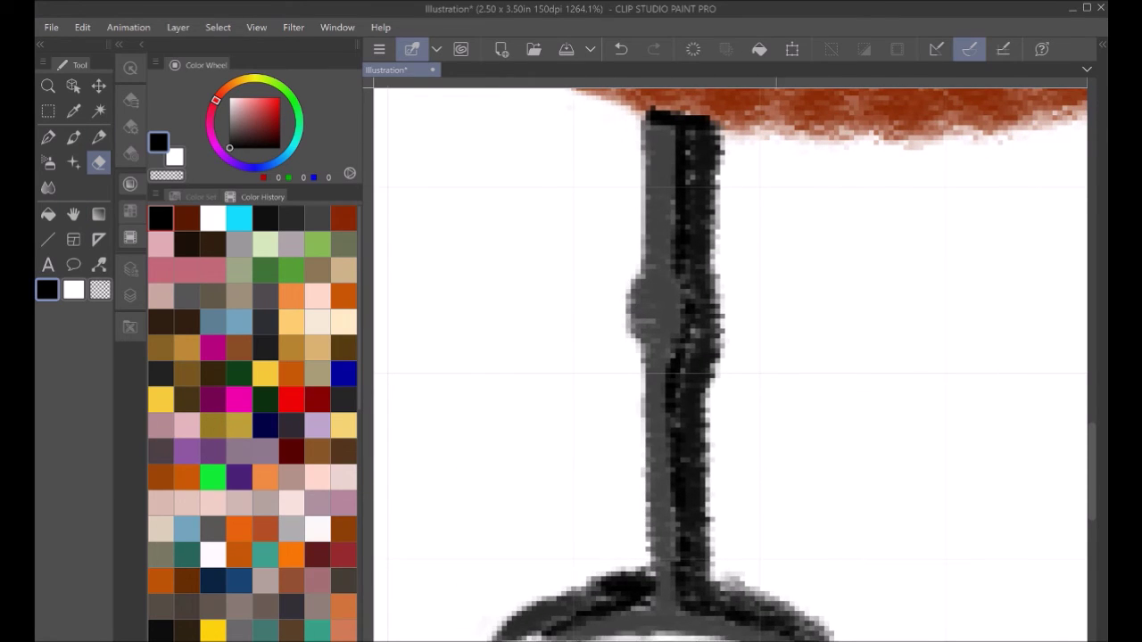
{"action": "left_click_drag", "start_coordinate": [719, 561], "coordinate": [718, 421]}
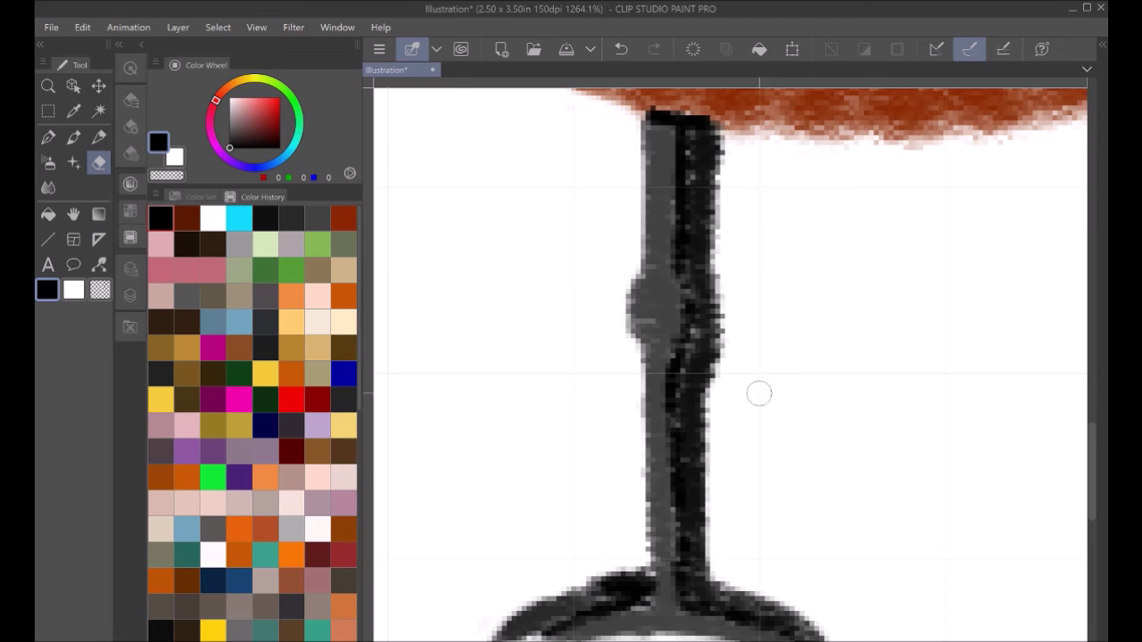
{"action": "left_click_drag", "start_coordinate": [716, 576], "coordinate": [601, 569]}
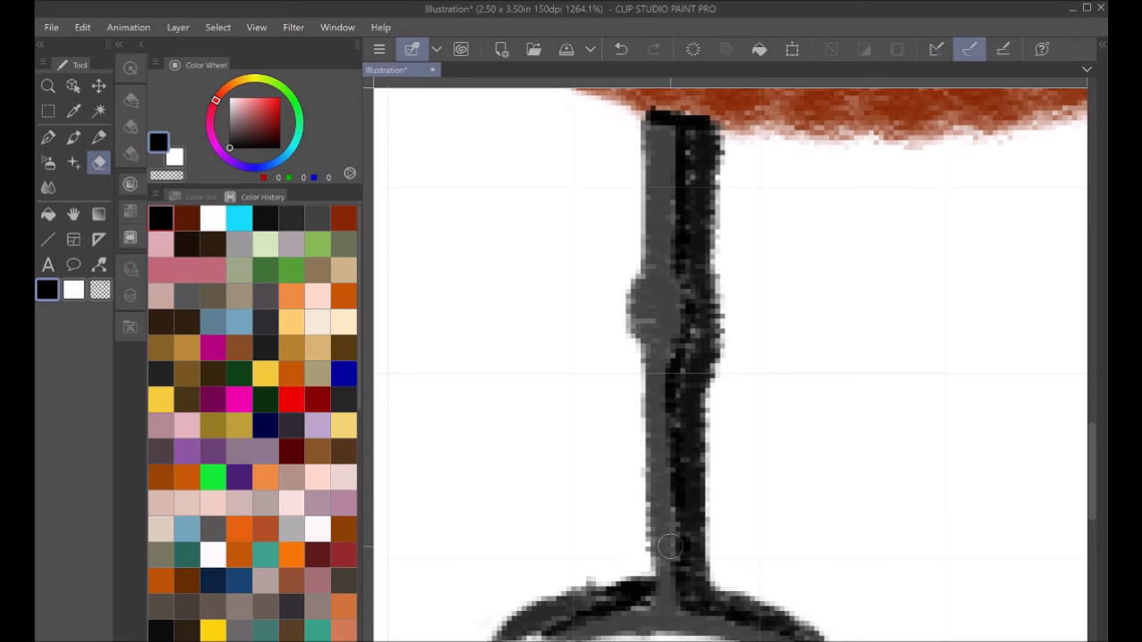
{"action": "left_click_drag", "start_coordinate": [752, 493], "coordinate": [722, 365]}
{"action": "key", "text": "ctrl+z"}
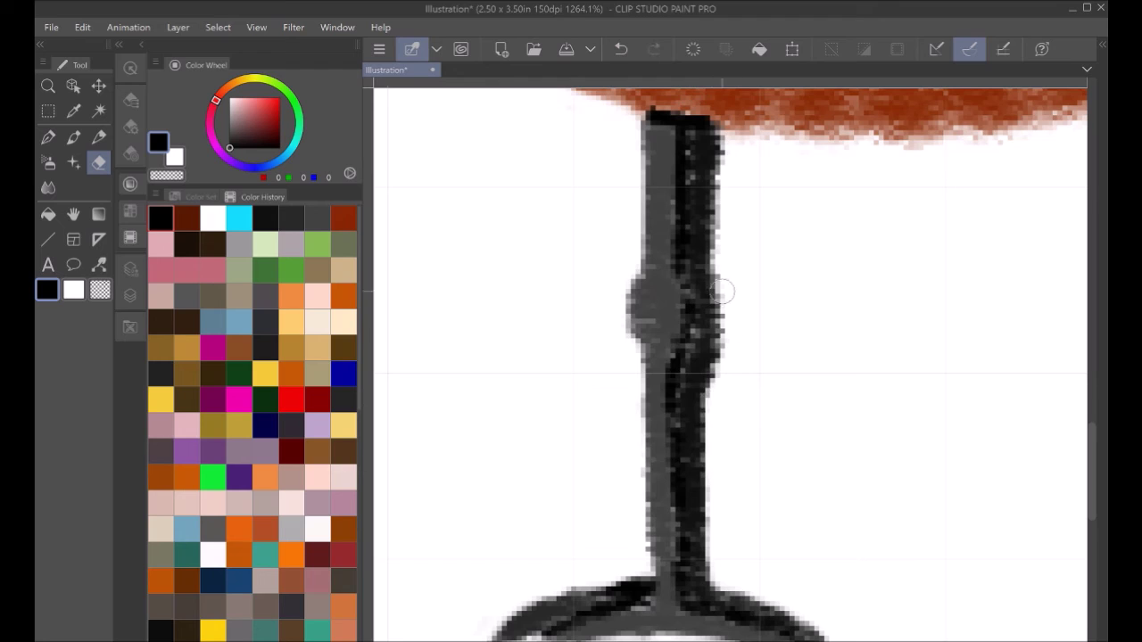
{"action": "mouse_move", "coordinate": [723, 291]}
{"action": "left_mouse_down"}
{"action": "mouse_move", "coordinate": [711, 476]}
{"action": "mouse_move", "coordinate": [720, 569]}
{"action": "left_mouse_up"}
{"action": "left_click", "coordinate": [620, 49]}
Step: Pick a near-black colour (RGB 15, 15, 15) and erase the fuzzy outer edge of the black leg and its knee
{"action": "left_click", "coordinate": [279, 213]}
{"action": "key", "text": "p"}
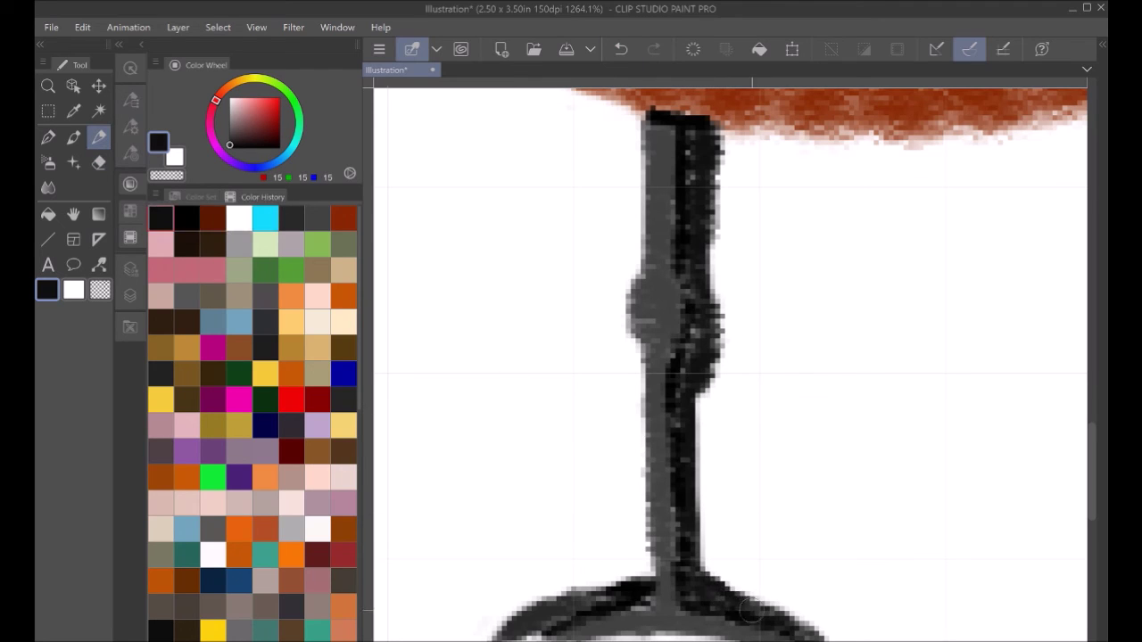
{"action": "key", "text": "e"}
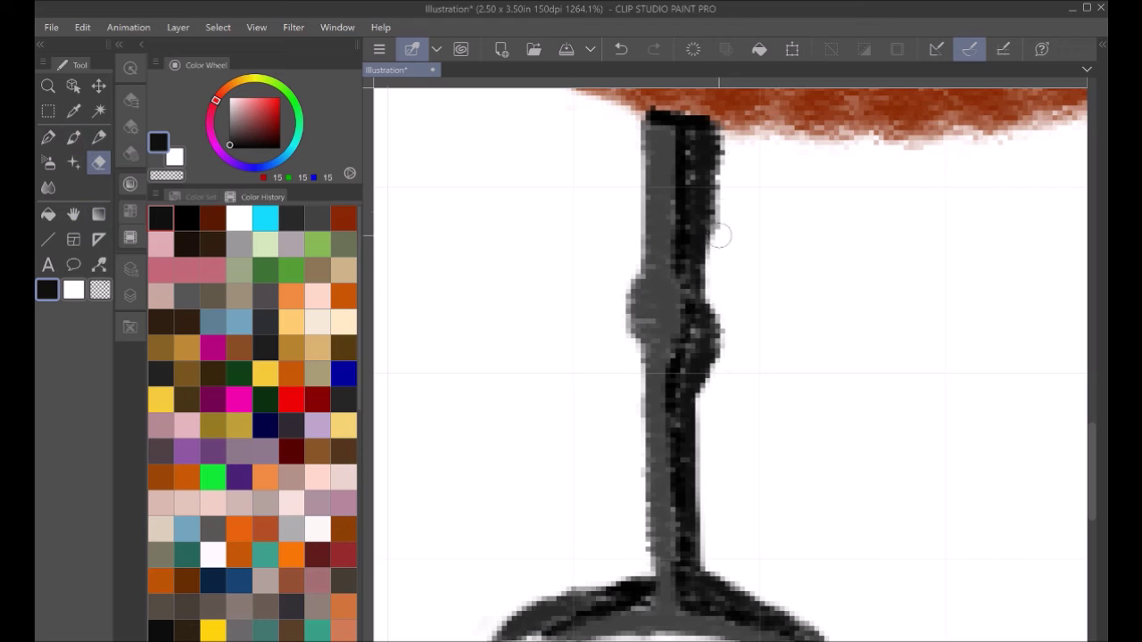
{"action": "mouse_move", "coordinate": [720, 234]}
{"action": "left_mouse_down"}
{"action": "mouse_move", "coordinate": [718, 158]}
{"action": "mouse_move", "coordinate": [716, 286]}
{"action": "left_mouse_up"}
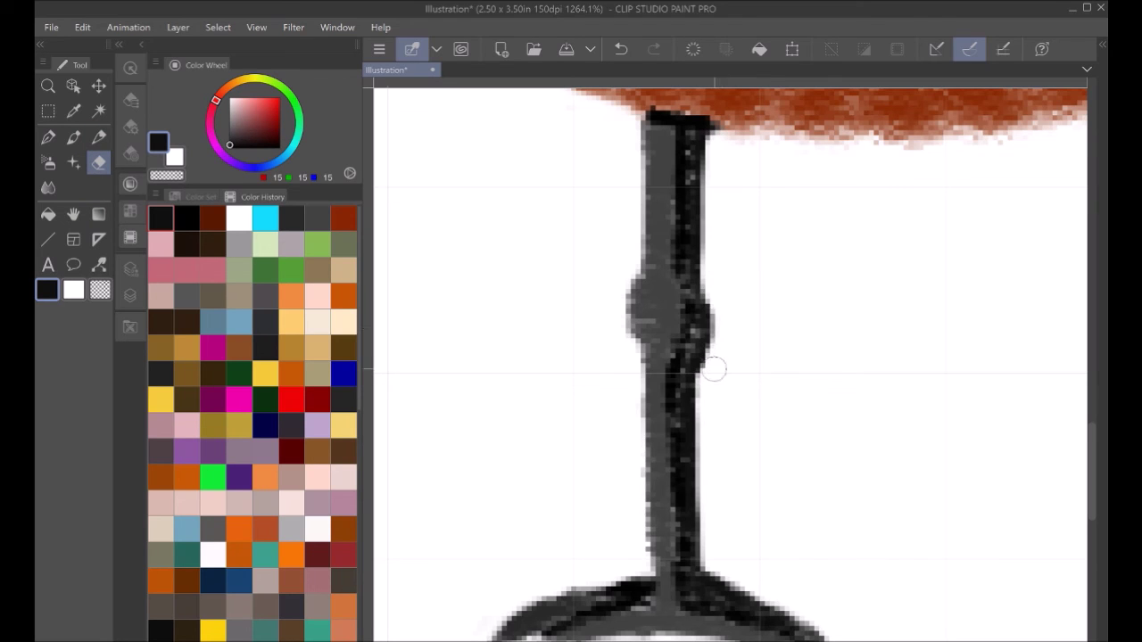
Step: Erase the ragged colour along the underside of the belly behind the legs and around the tail end
{"action": "key", "text": "space"}
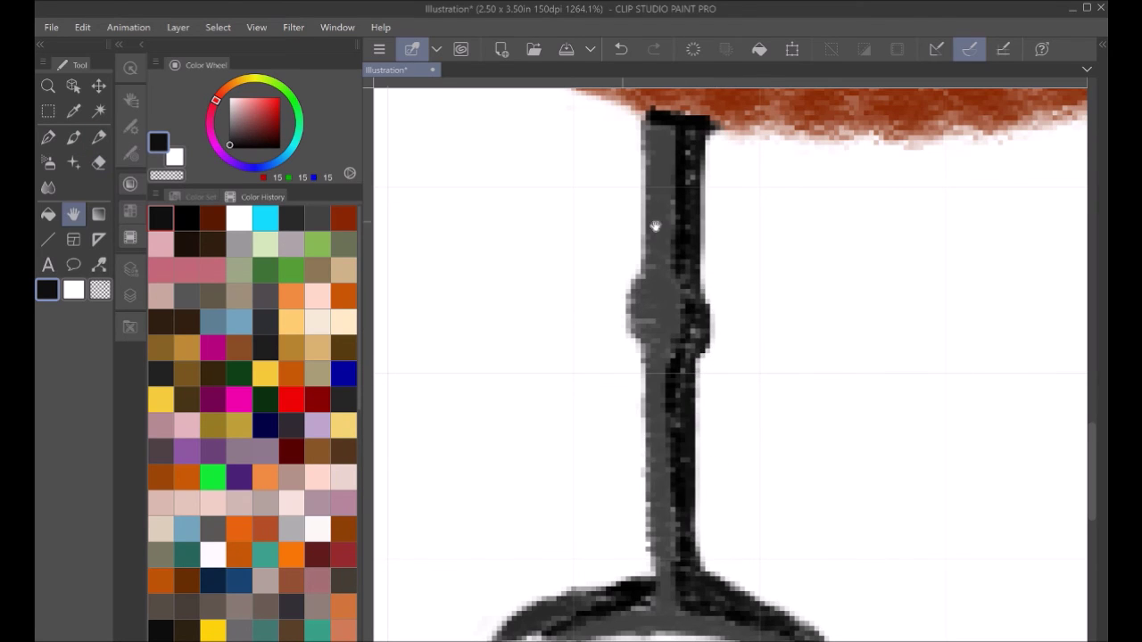
{"action": "left_click_drag", "start_coordinate": [654, 224], "coordinate": [457, 521]}
{"action": "key", "text": "p"}
{"action": "mouse_move", "coordinate": [513, 421]}
{"action": "left_mouse_down"}
{"action": "mouse_move", "coordinate": [671, 447]}
{"action": "mouse_move", "coordinate": [884, 415]}
{"action": "mouse_move", "coordinate": [1052, 358]}
{"action": "left_mouse_up"}
{"action": "key", "text": "ctrl+z"}
{"action": "key", "text": "e"}
{"action": "left_click_drag", "start_coordinate": [1058, 273], "coordinate": [1043, 189]}
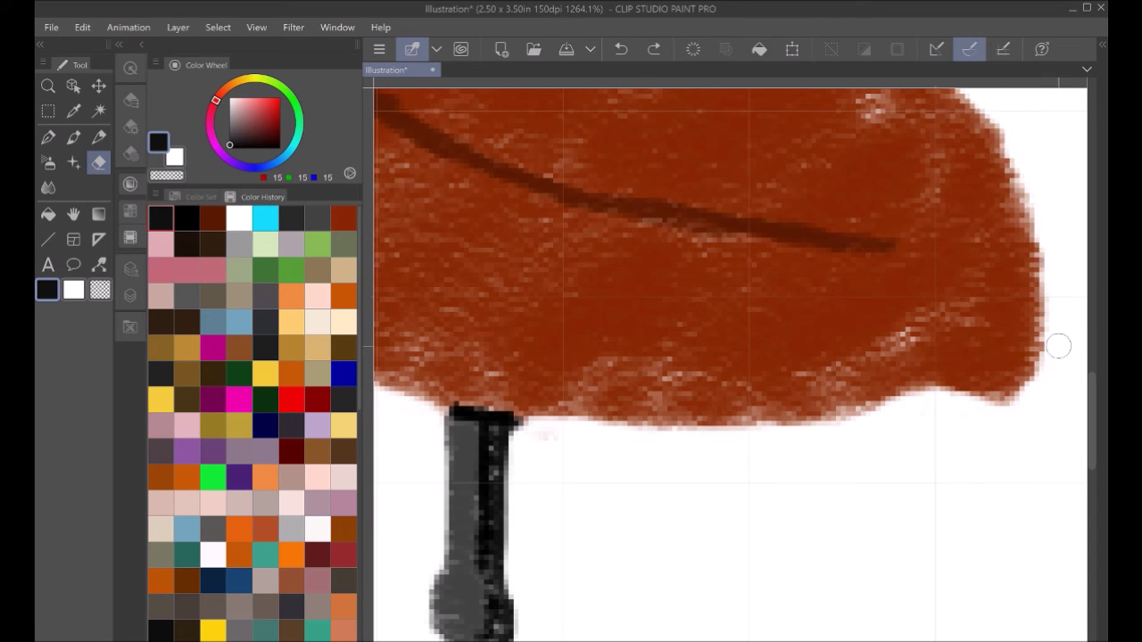
Step: Erase the rough colour edges along the bird's back, the rear of the neck and the top of the head
{"action": "key", "text": "space"}
{"action": "left_click_drag", "start_coordinate": [594, 225], "coordinate": [581, 610]}
{"action": "mouse_move", "coordinate": [959, 455]}
{"action": "left_mouse_down"}
{"action": "mouse_move", "coordinate": [687, 263]}
{"action": "mouse_move", "coordinate": [428, 174]}
{"action": "mouse_move", "coordinate": [826, 411]}
{"action": "mouse_move", "coordinate": [786, 459]}
{"action": "left_mouse_up"}
{"action": "mouse_move", "coordinate": [680, 440]}
{"action": "left_mouse_down"}
{"action": "mouse_move", "coordinate": [647, 433]}
{"action": "mouse_move", "coordinate": [601, 368]}
{"action": "mouse_move", "coordinate": [714, 93]}
{"action": "mouse_move", "coordinate": [779, 404]}
{"action": "mouse_move", "coordinate": [789, 363]}
{"action": "mouse_move", "coordinate": [758, 266]}
{"action": "mouse_move", "coordinate": [656, 172]}
{"action": "left_mouse_up"}
{"action": "key", "text": "space"}
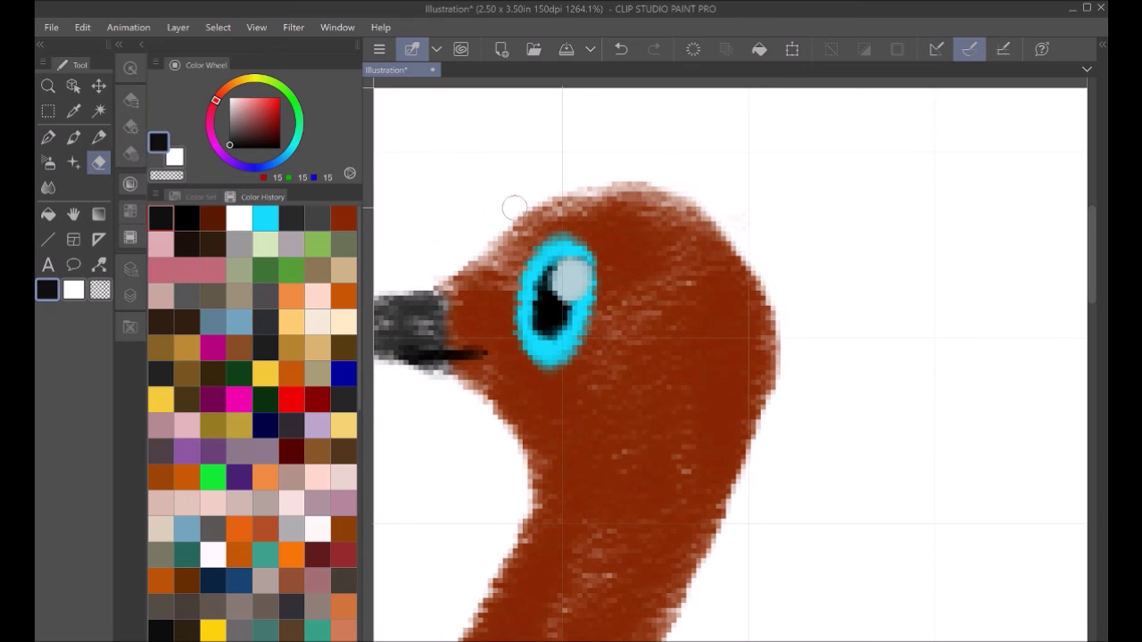
{"action": "left_click_drag", "start_coordinate": [515, 208], "coordinate": [700, 192]}
{"action": "scroll", "coordinate": [730, 364], "scroll_direction": "down", "scroll_amount": 7}
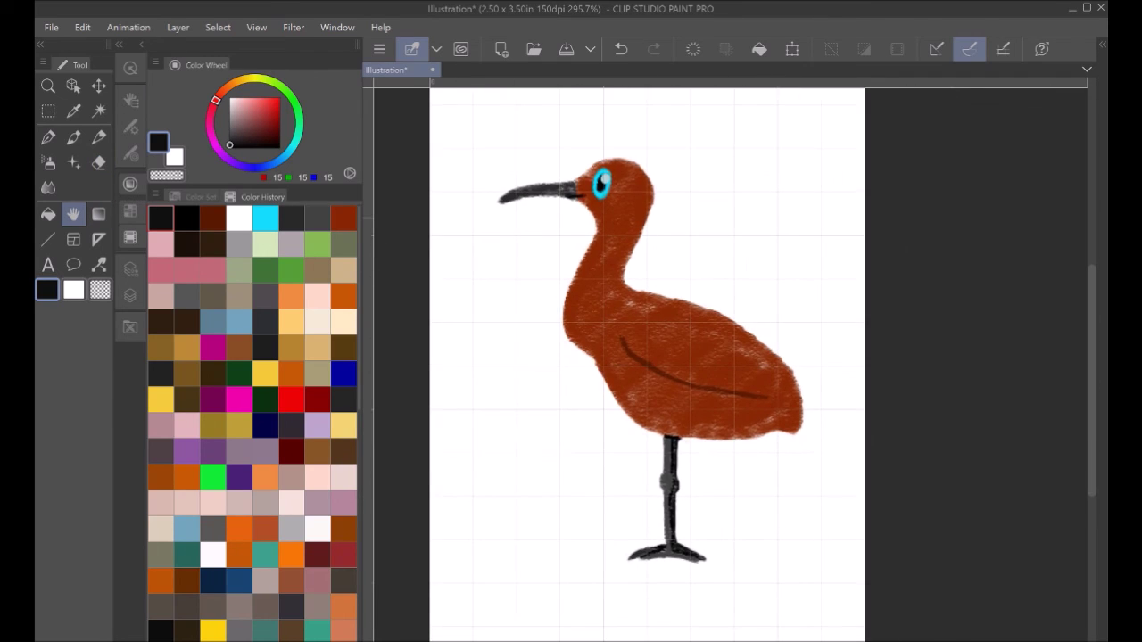